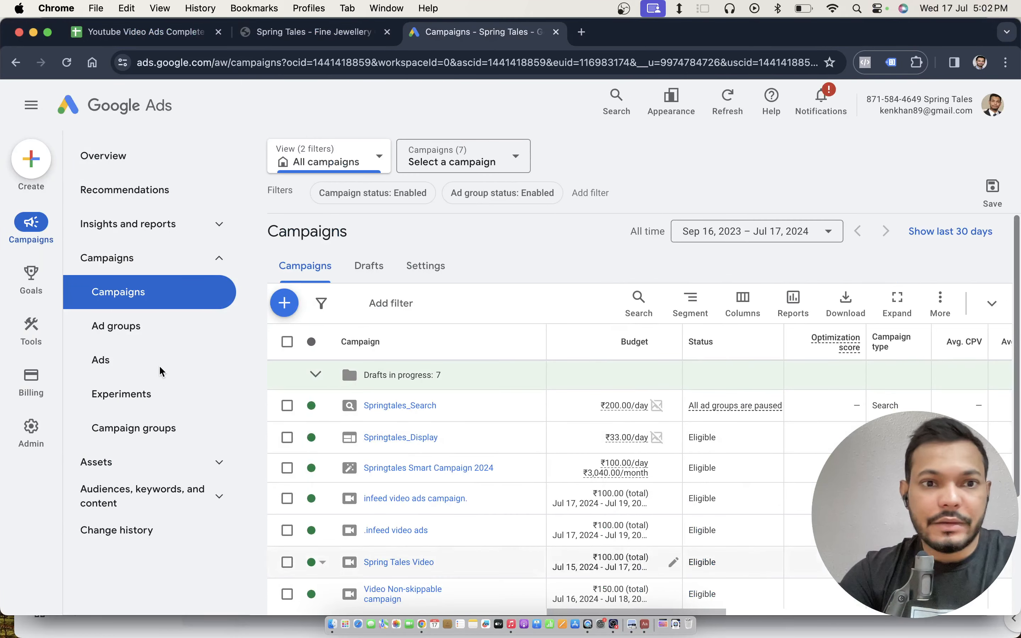
- Start a new campaign and choose to create it without a goal's guidance
{"action": "left_click", "coordinate": [283, 304]}
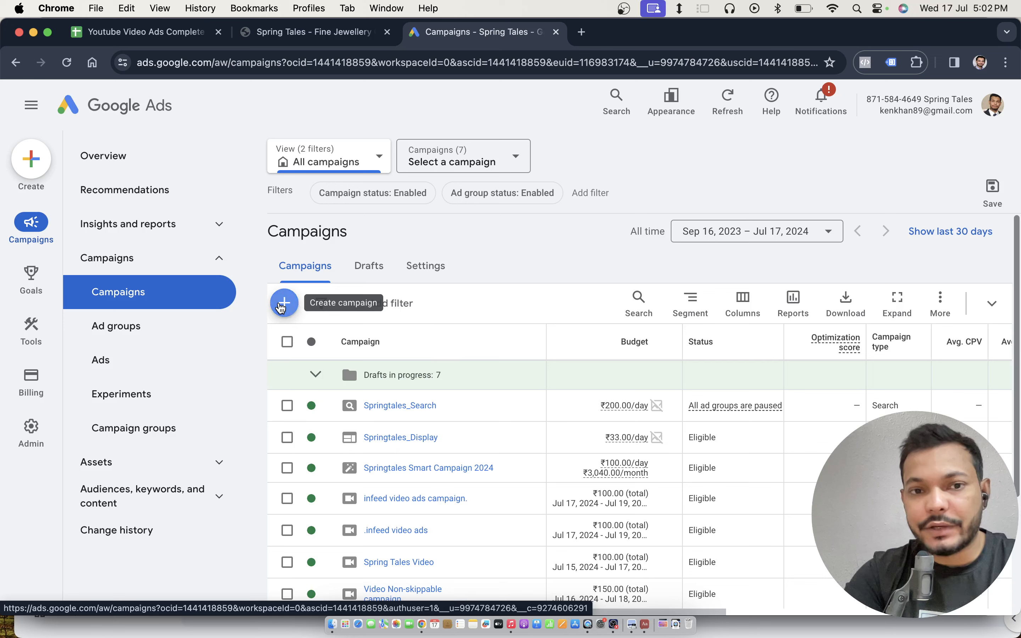
{"action": "left_click", "coordinate": [313, 317]}
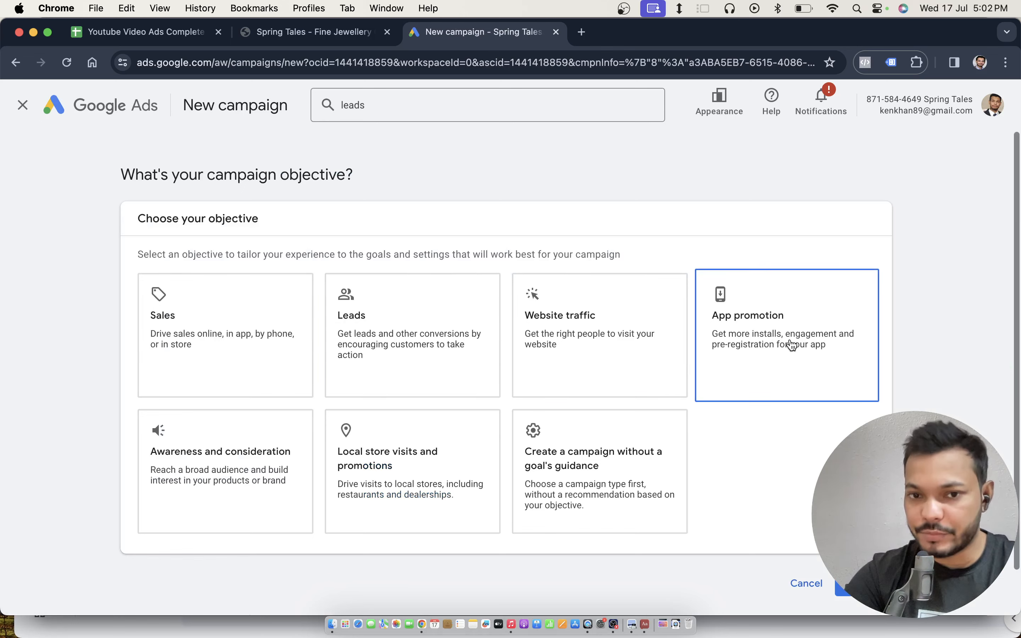
{"action": "left_click", "coordinate": [604, 477]}
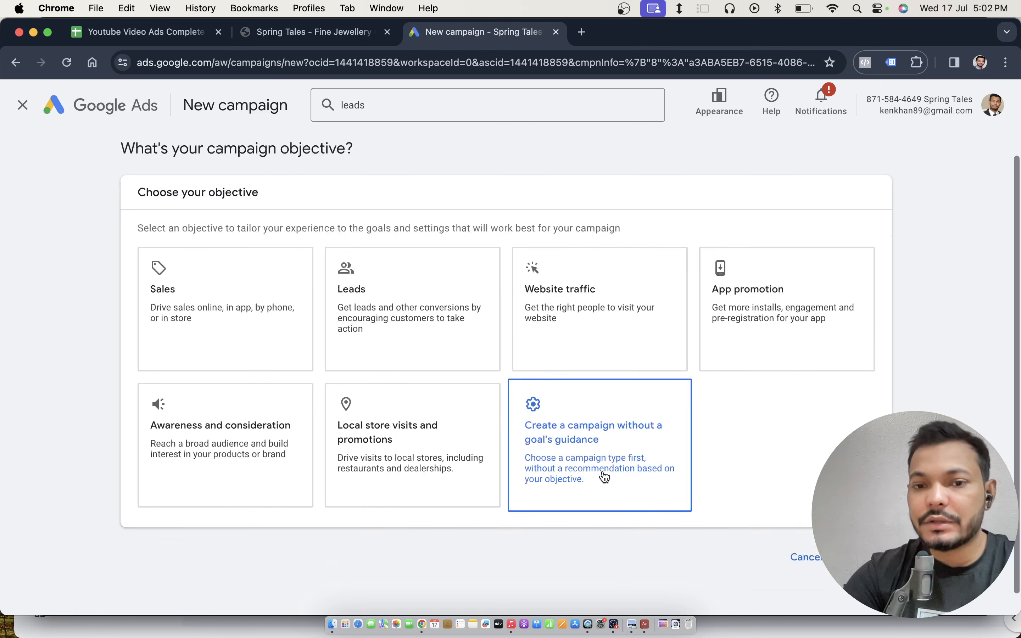
- Choose the Video campaign type with the Efficient reach subtype and continue to the campaign settings
{"action": "scroll", "coordinate": [763, 402], "scroll_direction": "down", "scroll_amount": 5}
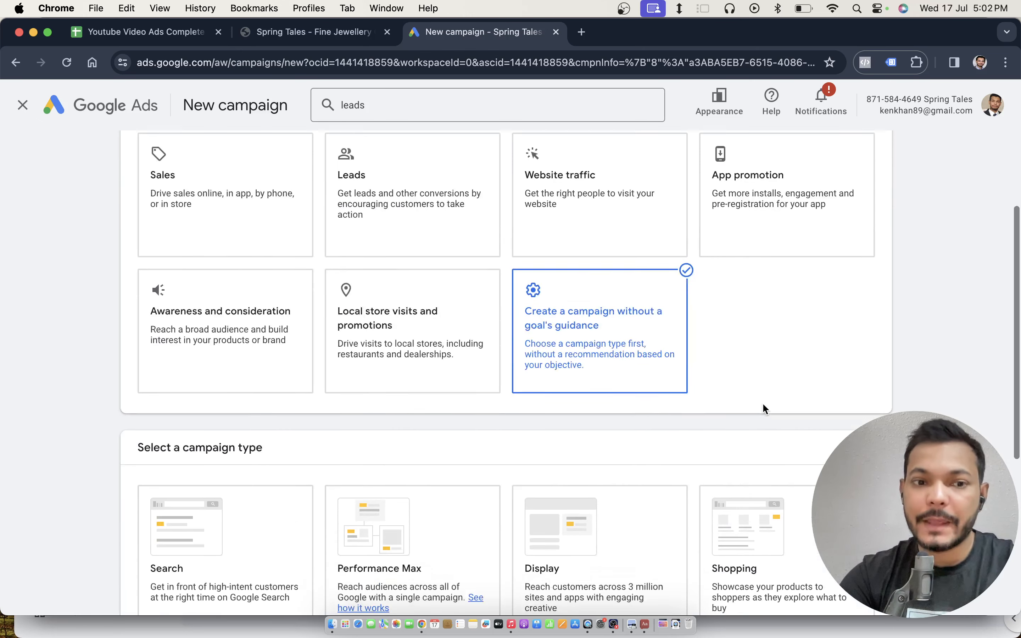
{"action": "scroll", "coordinate": [764, 407], "scroll_direction": "down", "scroll_amount": 2}
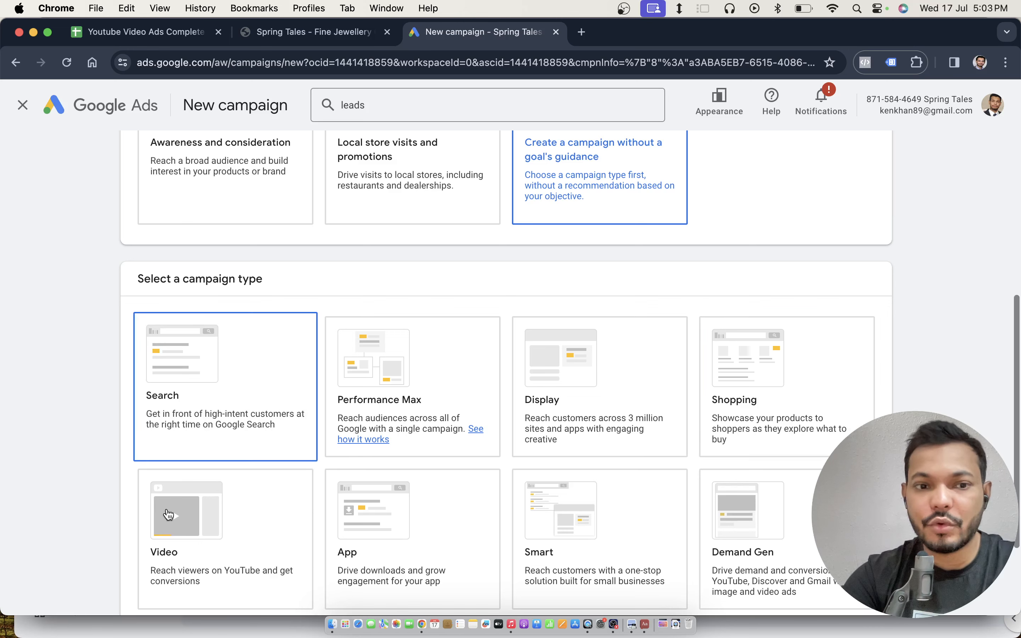
{"action": "left_click", "coordinate": [226, 542]}
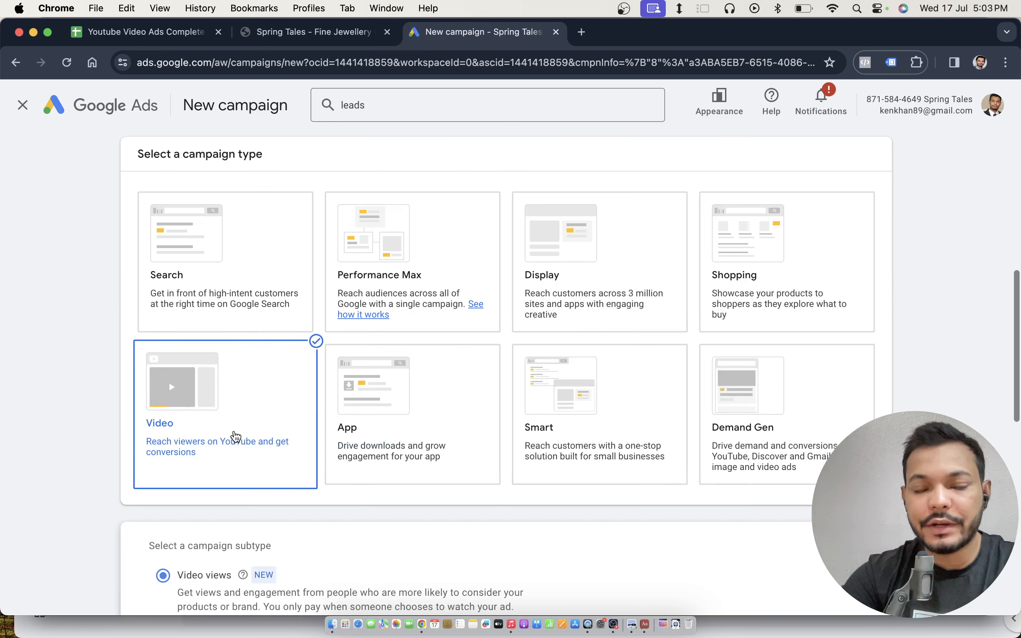
{"action": "scroll", "coordinate": [257, 437], "scroll_direction": "down", "scroll_amount": 7}
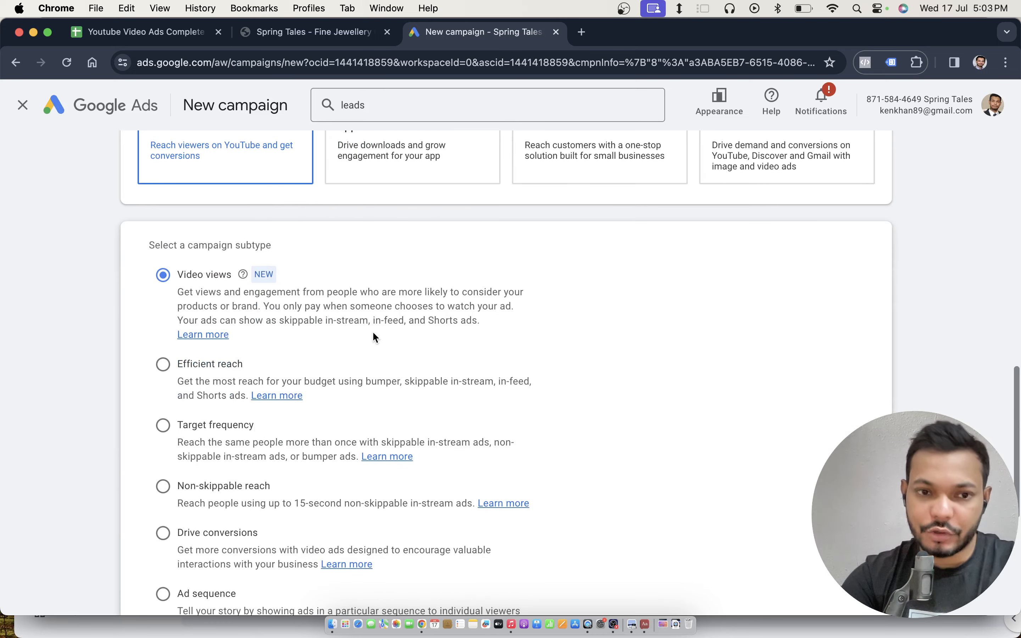
{"action": "left_click", "coordinate": [165, 374]}
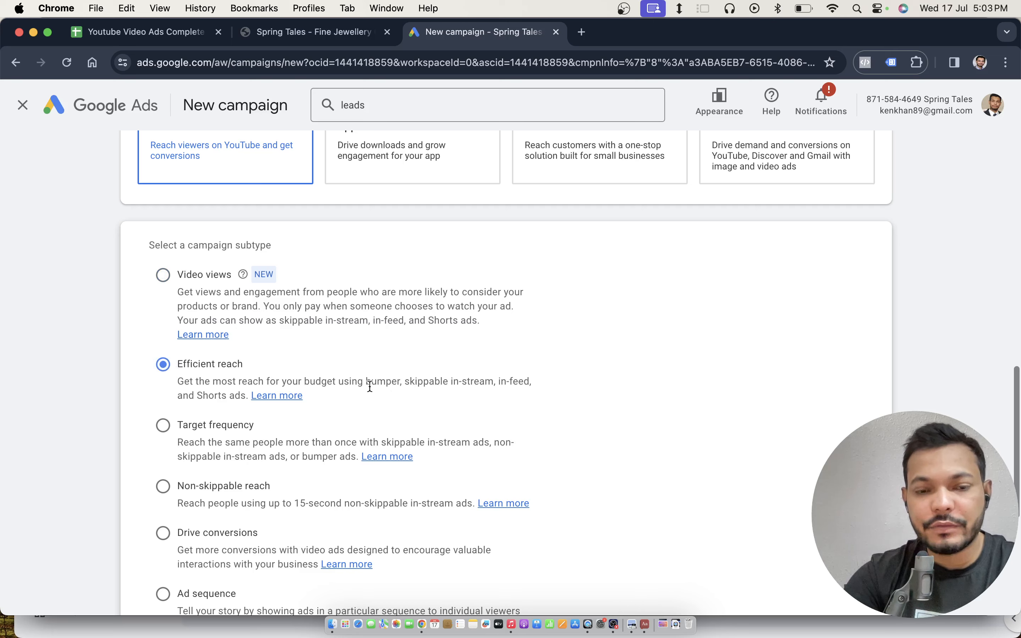
{"action": "scroll", "coordinate": [593, 390], "scroll_direction": "down", "scroll_amount": 5}
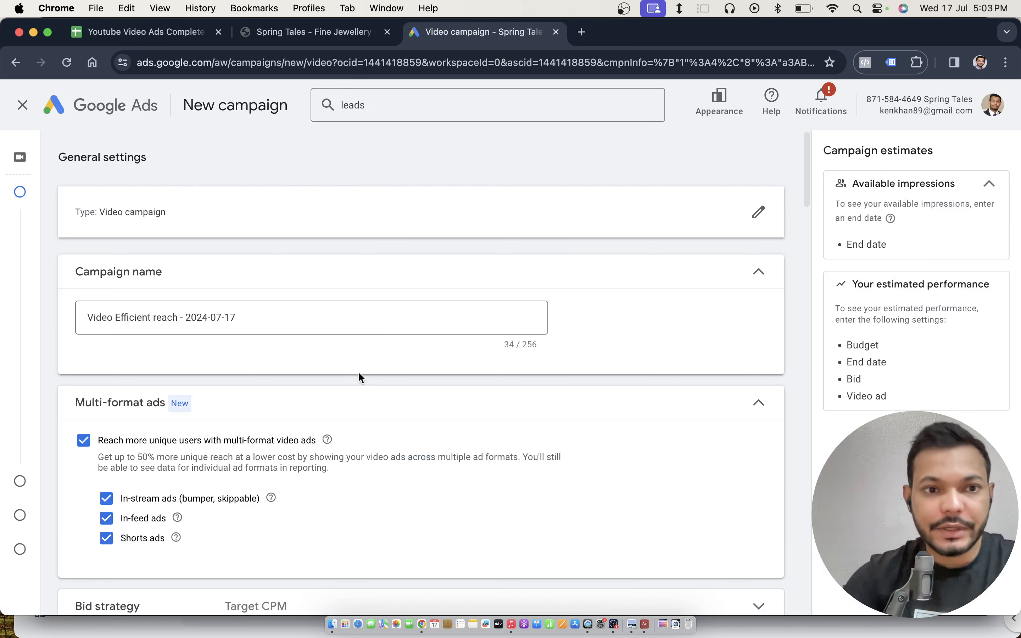
- Replace the default campaign name with "bumper ads campaign."
{"action": "left_click", "coordinate": [225, 315]}
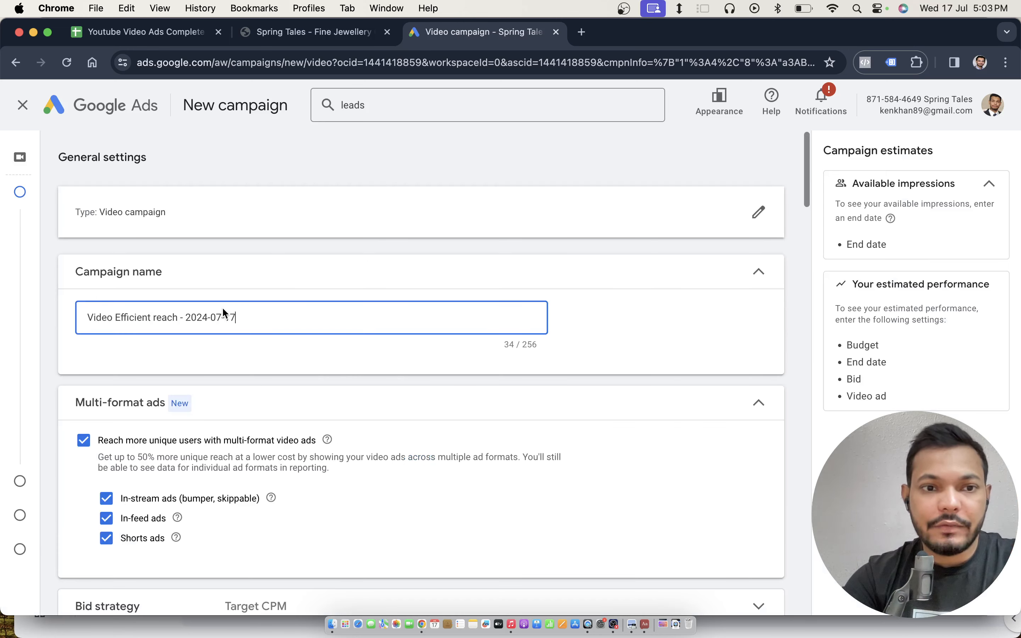
{"action": "triple_click", "coordinate": [207, 319]}
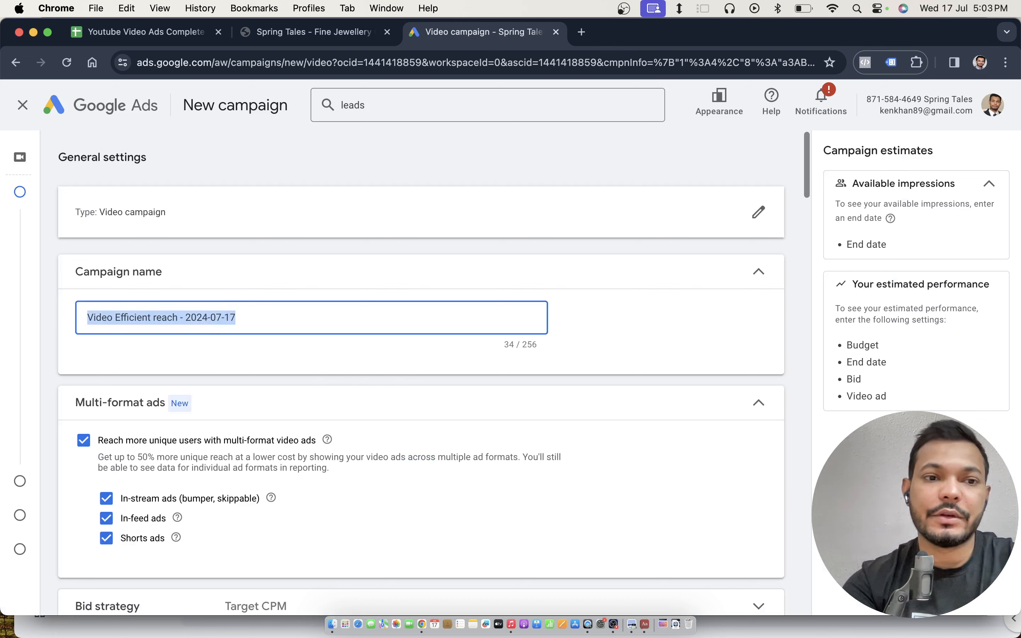
{"action": "type", "text": "bupmp"}
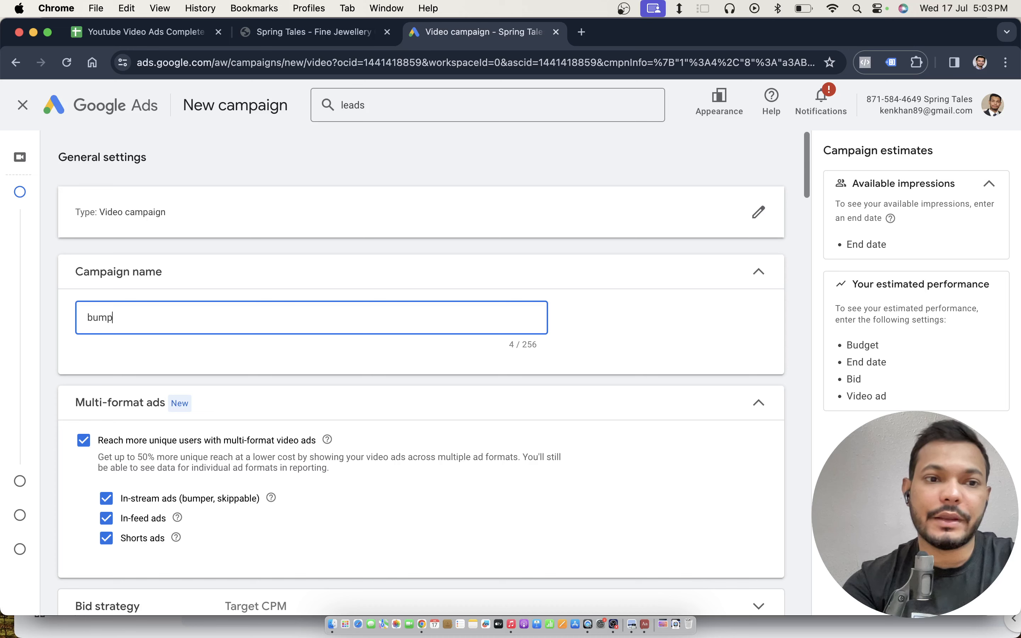
{"action": "type", "text": "er ads campaign."}
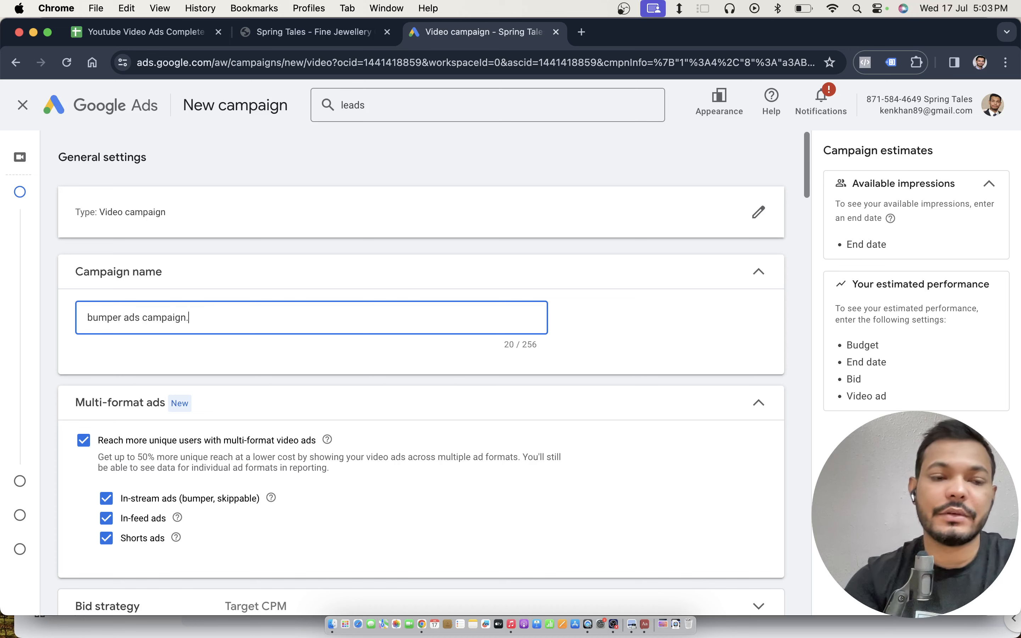
- Keep multi-format video ads enabled for in-stream ads only, excluding In-feed ads and Shorts ads
{"action": "scroll", "coordinate": [422, 372], "scroll_direction": "down", "scroll_amount": 1}
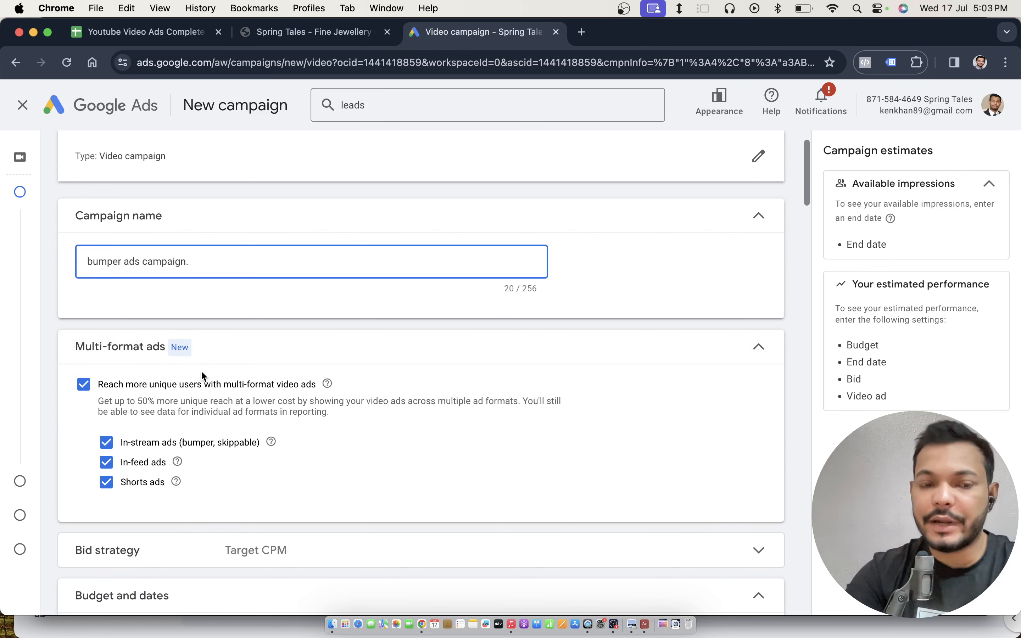
{"action": "scroll", "coordinate": [200, 370], "scroll_direction": "down", "scroll_amount": 1}
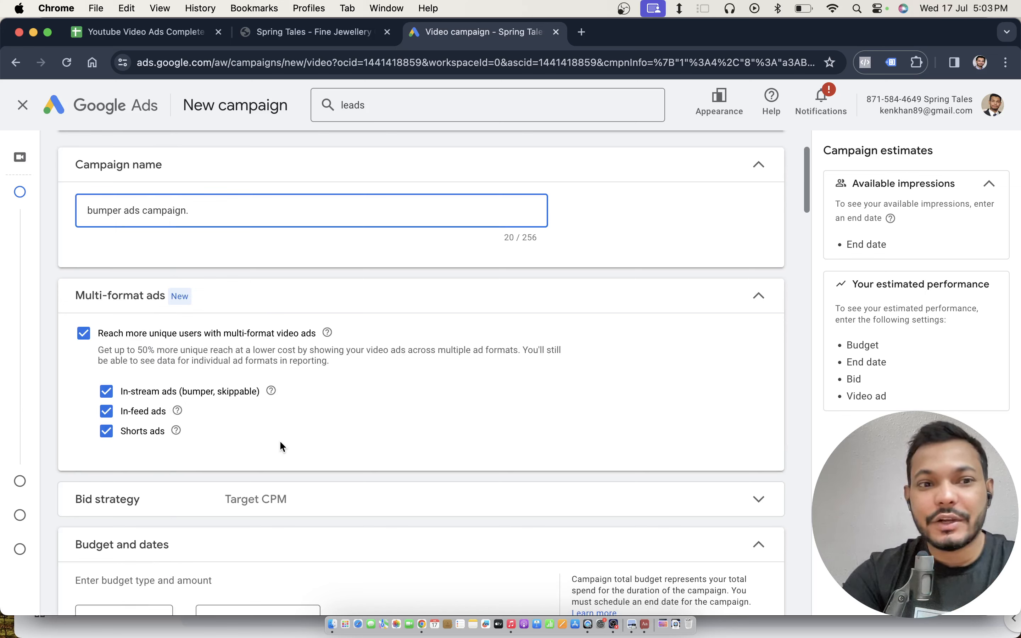
{"action": "left_click", "coordinate": [83, 338]}
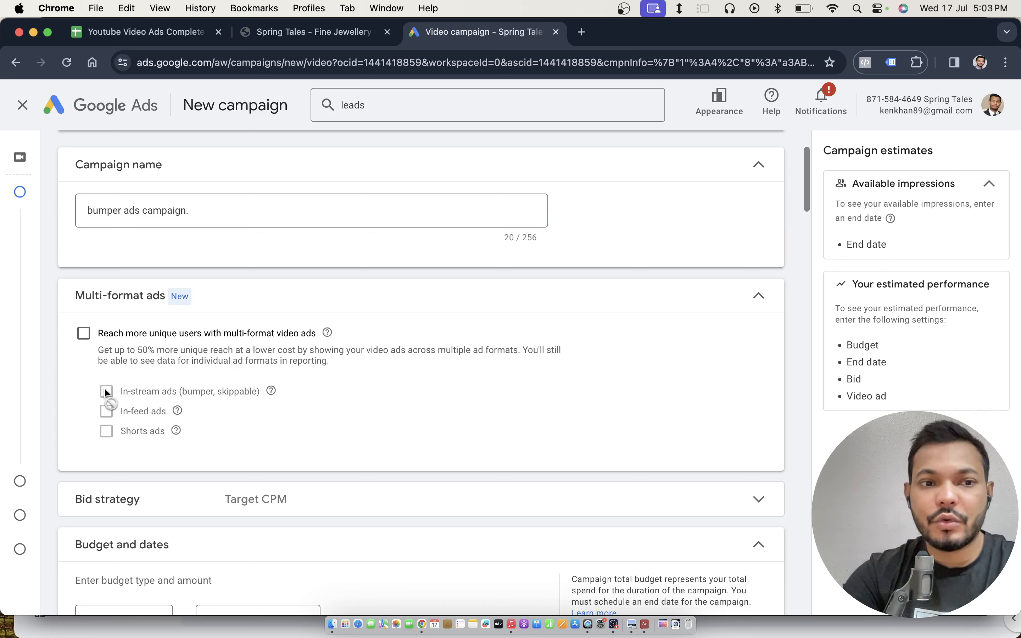
{"action": "left_click", "coordinate": [83, 334]}
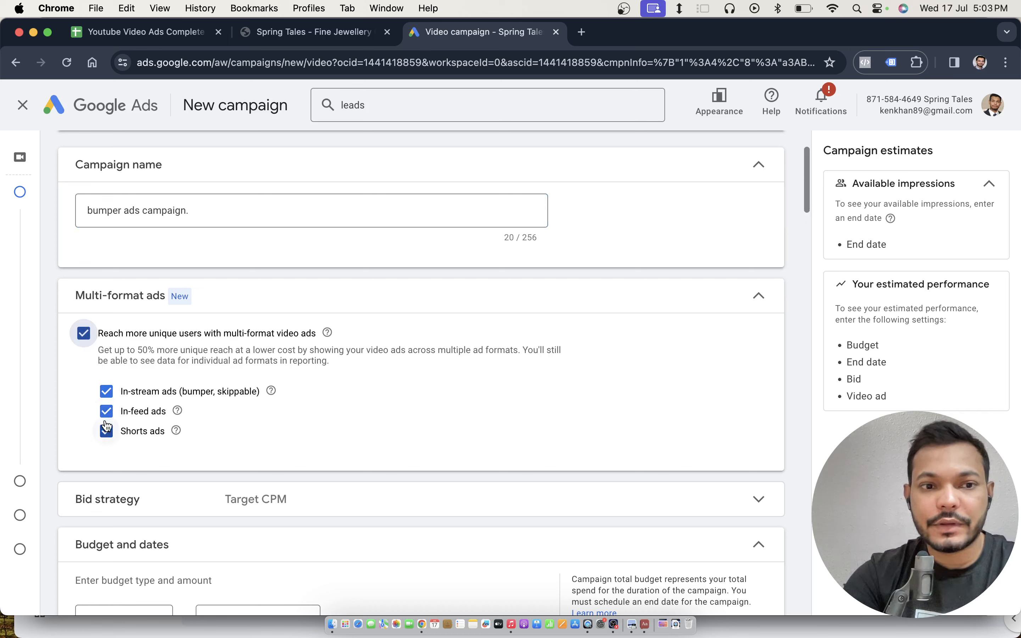
{"action": "left_click", "coordinate": [106, 395]}
{"action": "left_click", "coordinate": [107, 395]}
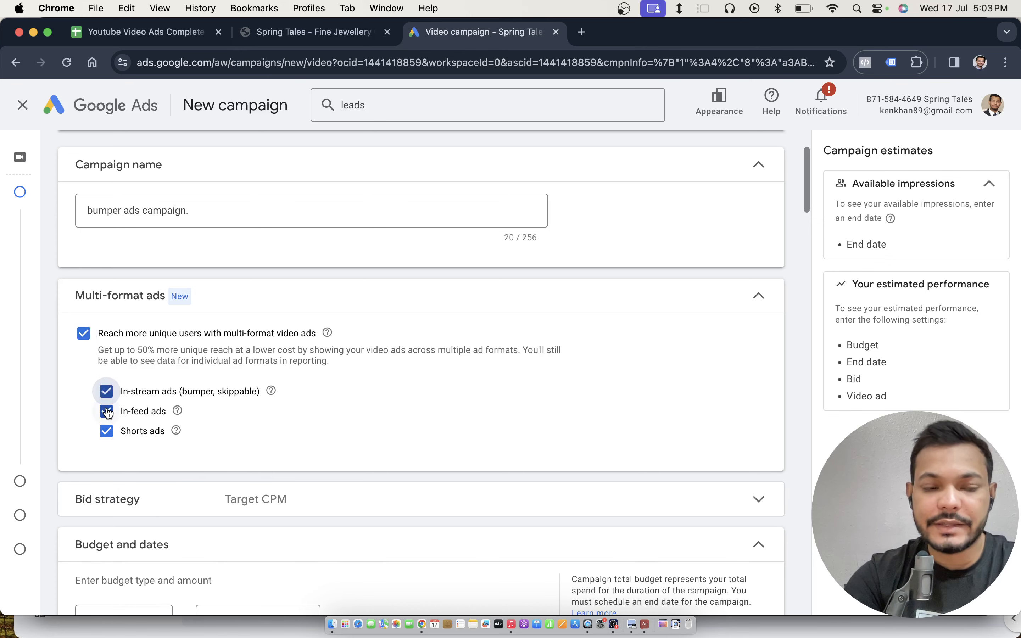
{"action": "left_click", "coordinate": [106, 412]}
{"action": "left_click", "coordinate": [106, 431]}
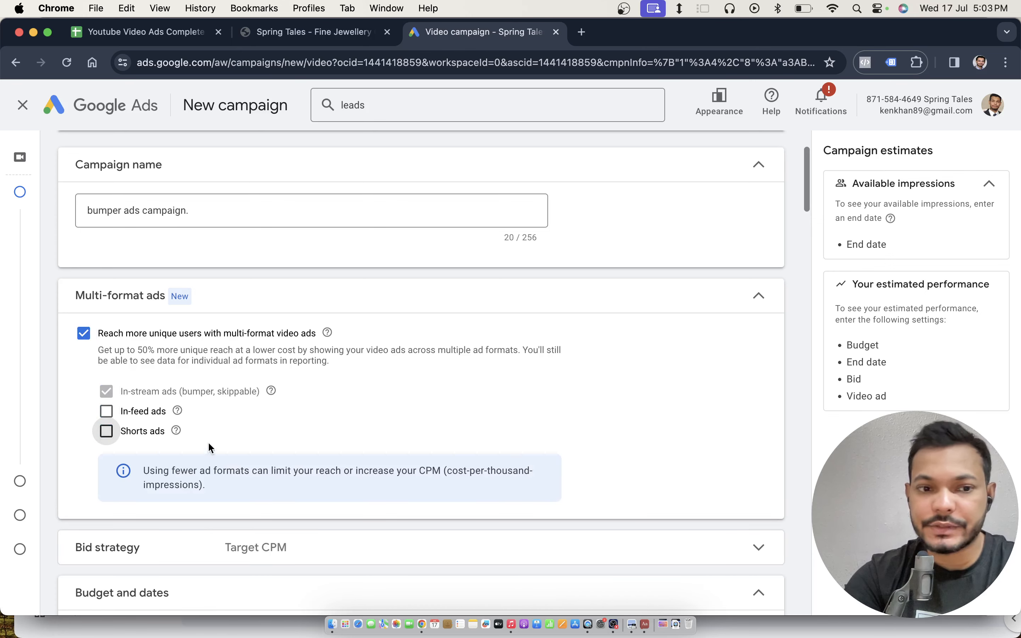
- Read the help note on in-stream ads (bumper, skippable) and expand the bid strategy settings to review them
{"action": "scroll", "coordinate": [250, 423], "scroll_direction": "down", "scroll_amount": 2}
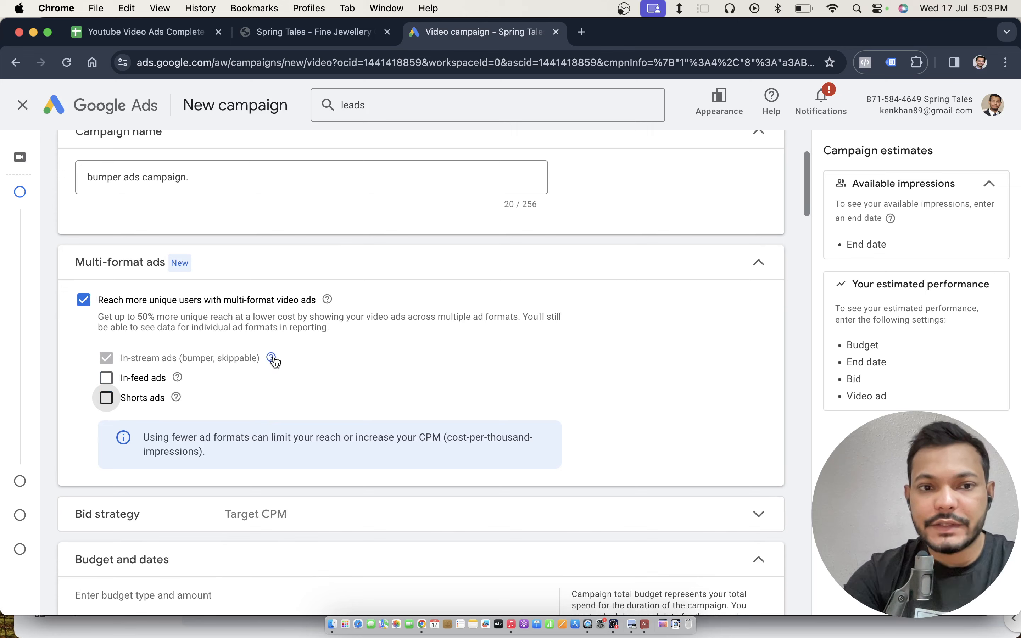
{"action": "mouse_move", "coordinate": [272, 358]}
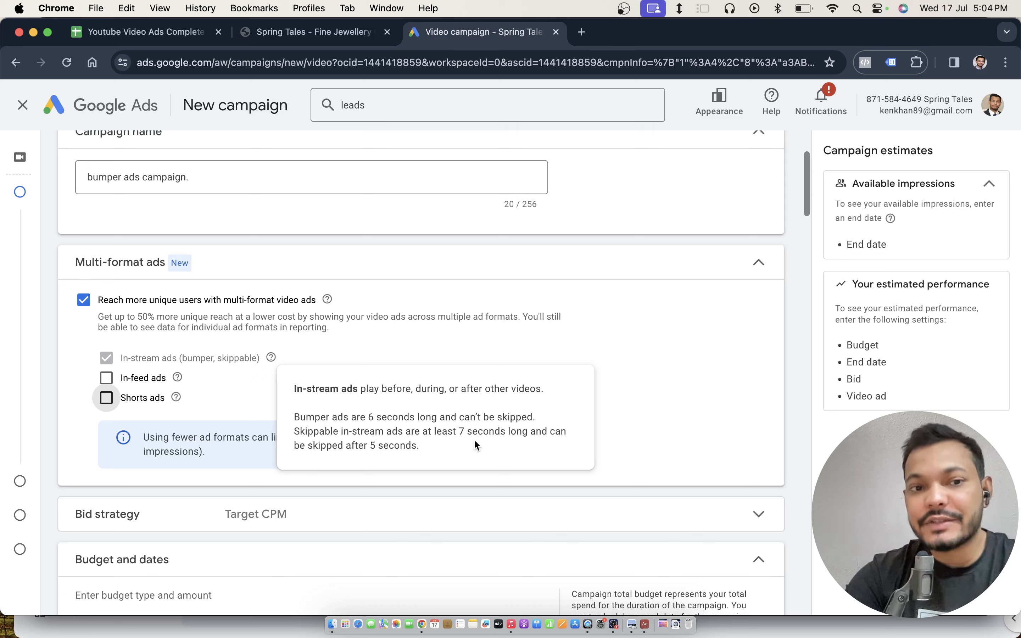
{"action": "left_click", "coordinate": [617, 415]}
{"action": "scroll", "coordinate": [484, 330], "scroll_direction": "down", "scroll_amount": 5}
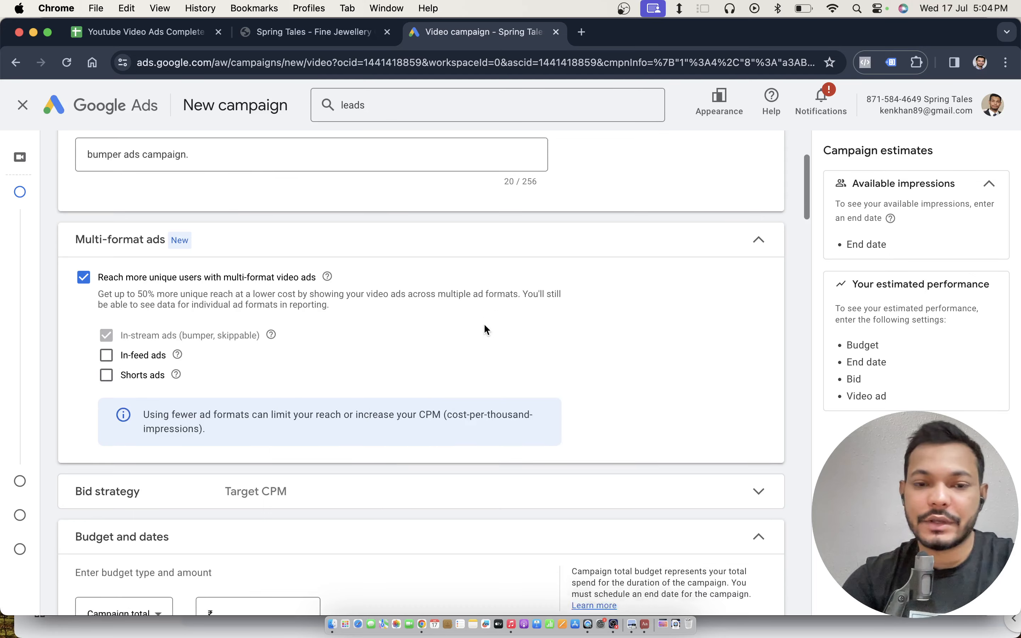
{"action": "left_click", "coordinate": [428, 344]}
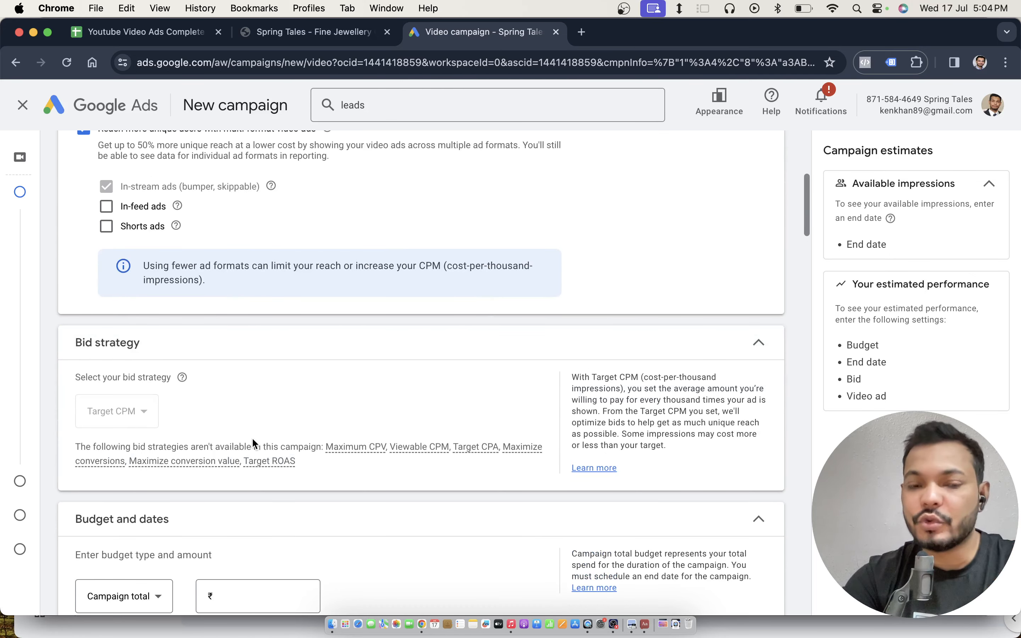
- Set the budget type to Campaign total with an amount of ₹100
{"action": "scroll", "coordinate": [405, 403], "scroll_direction": "down", "scroll_amount": 6}
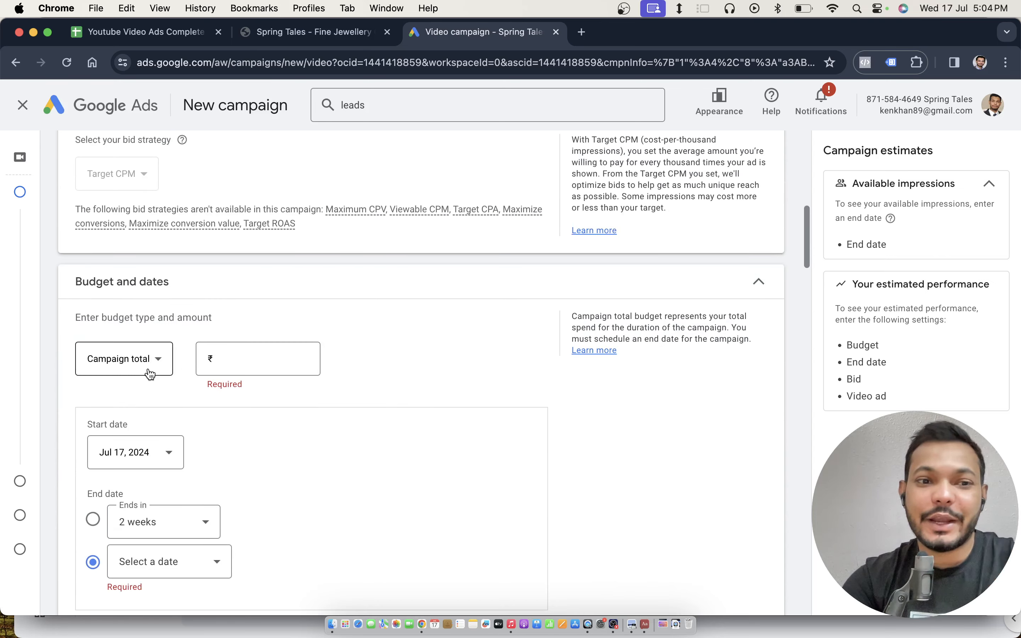
{"action": "left_click", "coordinate": [150, 366]}
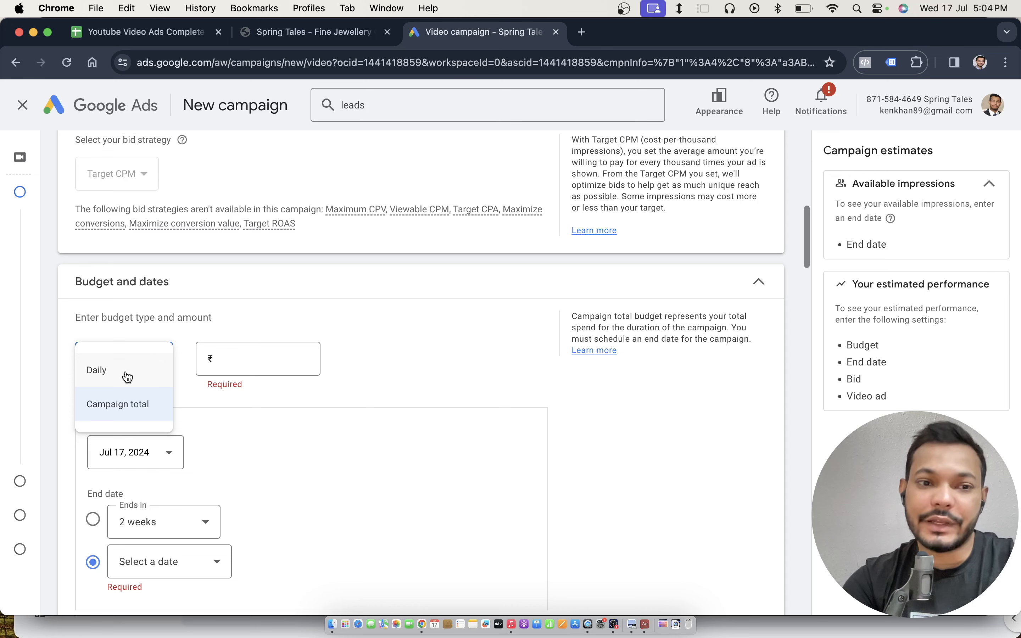
{"action": "left_click", "coordinate": [127, 404]}
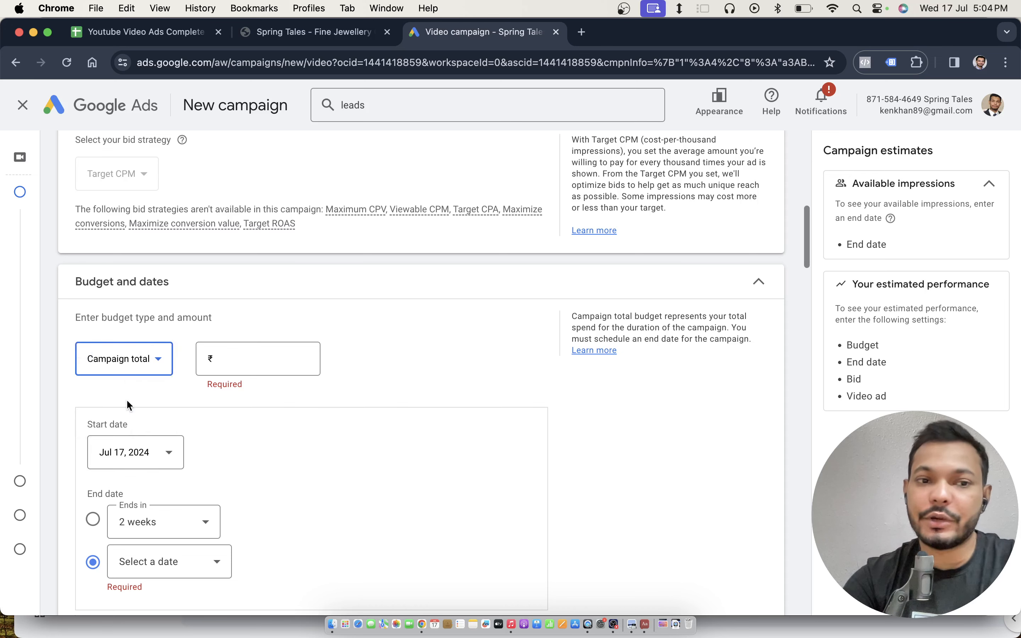
{"action": "left_click", "coordinate": [246, 366]}
{"action": "type", "text": "100"}
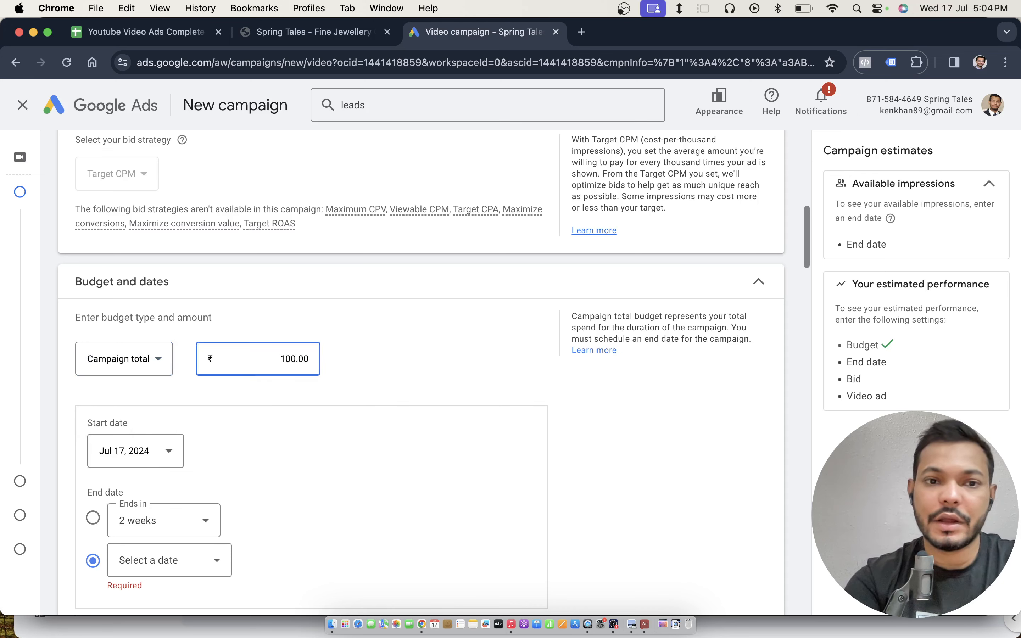
{"action": "left_click", "coordinate": [420, 378]}
- Set the campaign's end date to Jul 19, 2024
{"action": "scroll", "coordinate": [316, 356], "scroll_direction": "down", "scroll_amount": 3}
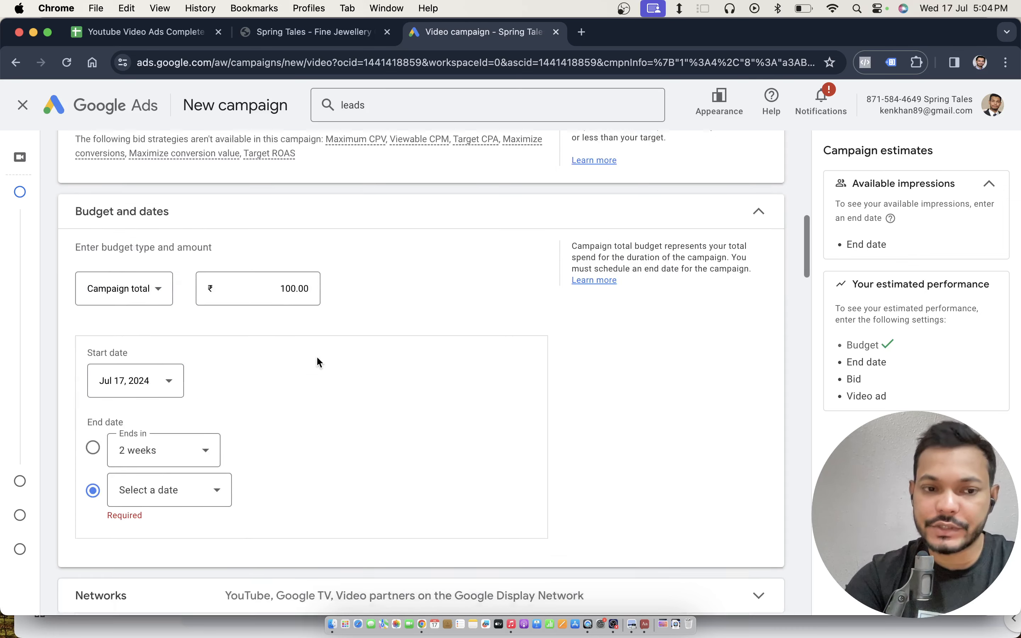
{"action": "left_click", "coordinate": [170, 417]}
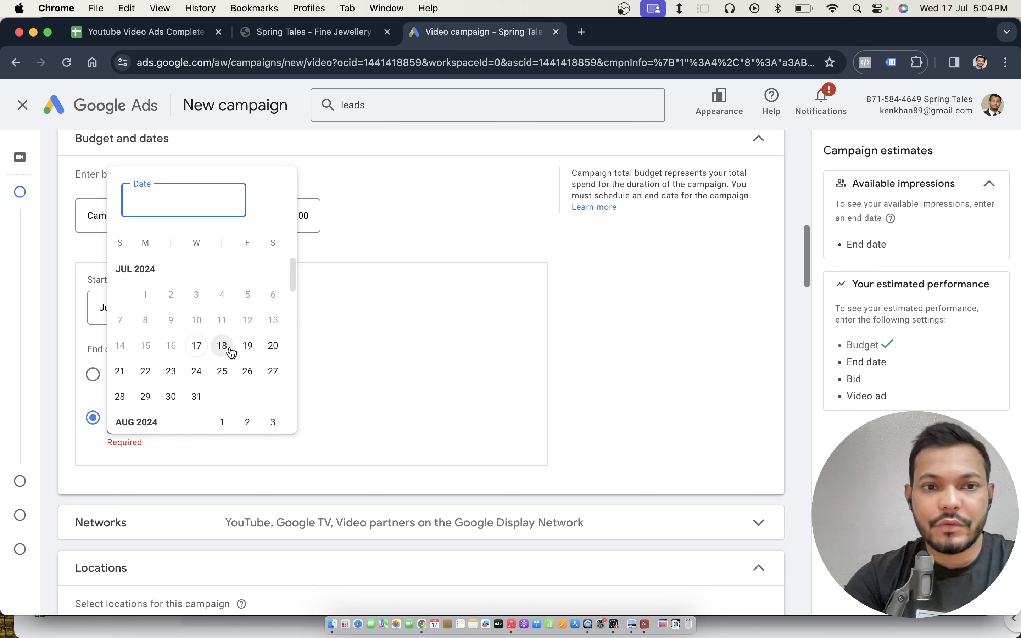
{"action": "left_click", "coordinate": [249, 351]}
- Exclude Google TV and Video partners on the Google Display Network from the campaign's networks
{"action": "scroll", "coordinate": [362, 371], "scroll_direction": "down", "scroll_amount": 5}
{"action": "scroll", "coordinate": [366, 377], "scroll_direction": "down", "scroll_amount": 2}
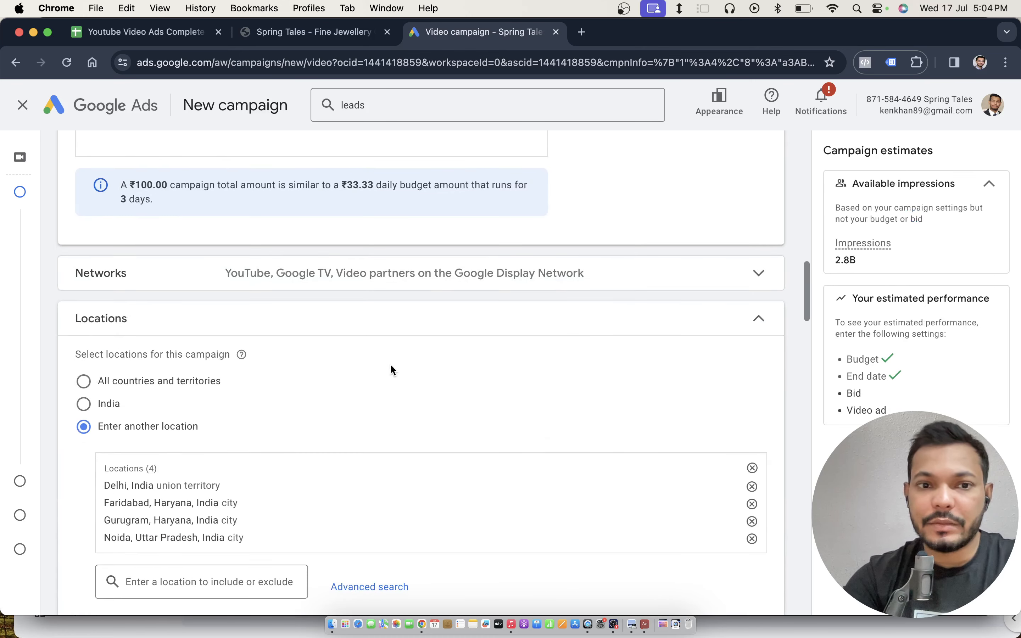
{"action": "left_click", "coordinate": [419, 288]}
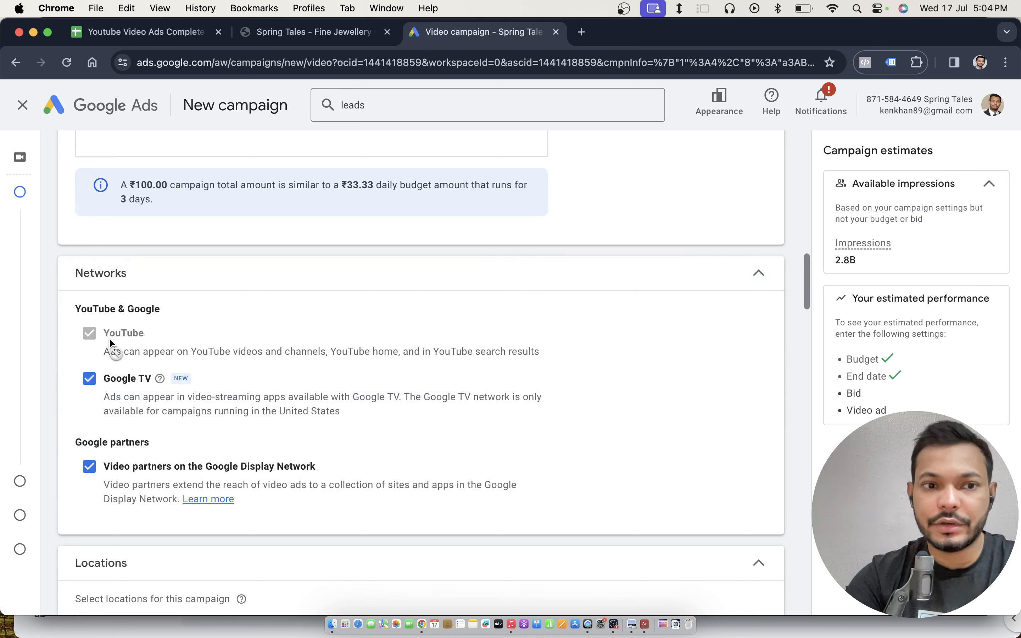
{"action": "left_click", "coordinate": [89, 379]}
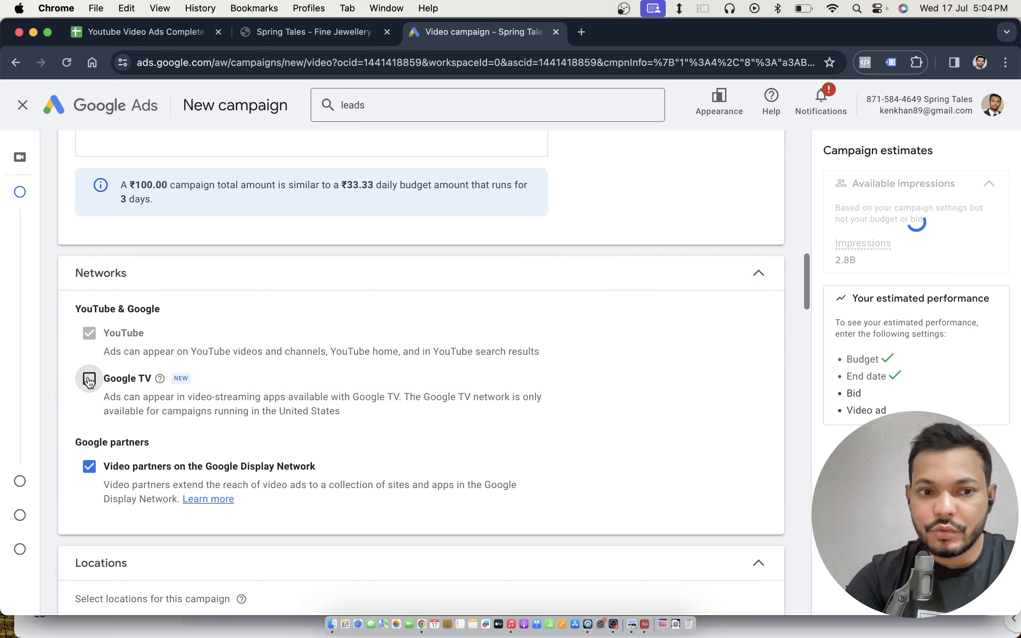
{"action": "left_click", "coordinate": [89, 466]}
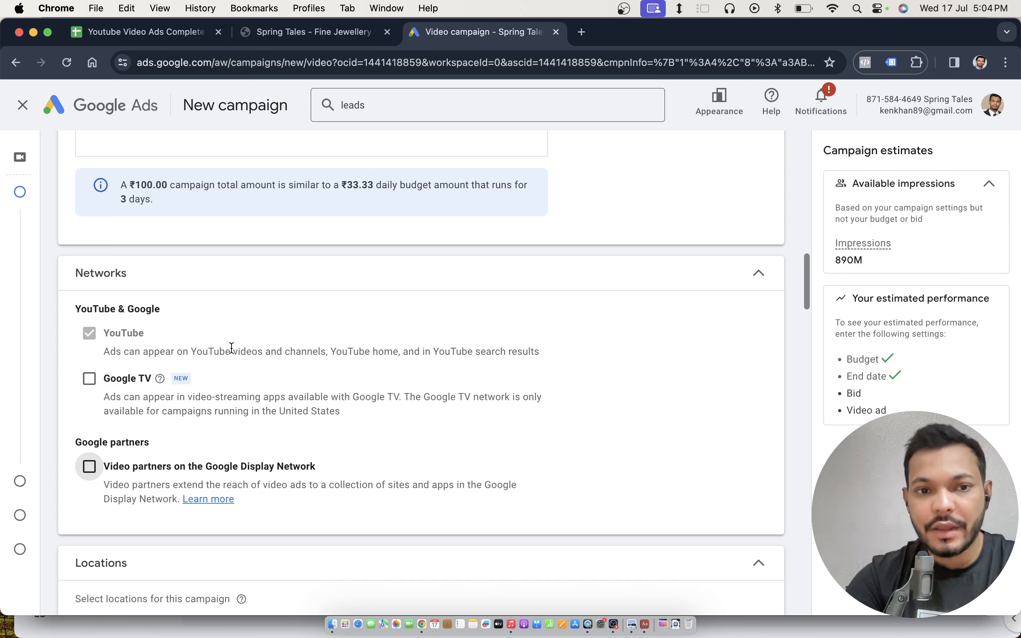
- Consult the target audience in the Media Planning sheet of the training course spreadsheet and return to the Google Ads campaign's locations
{"action": "scroll", "coordinate": [231, 348], "scroll_direction": "down", "scroll_amount": 9}
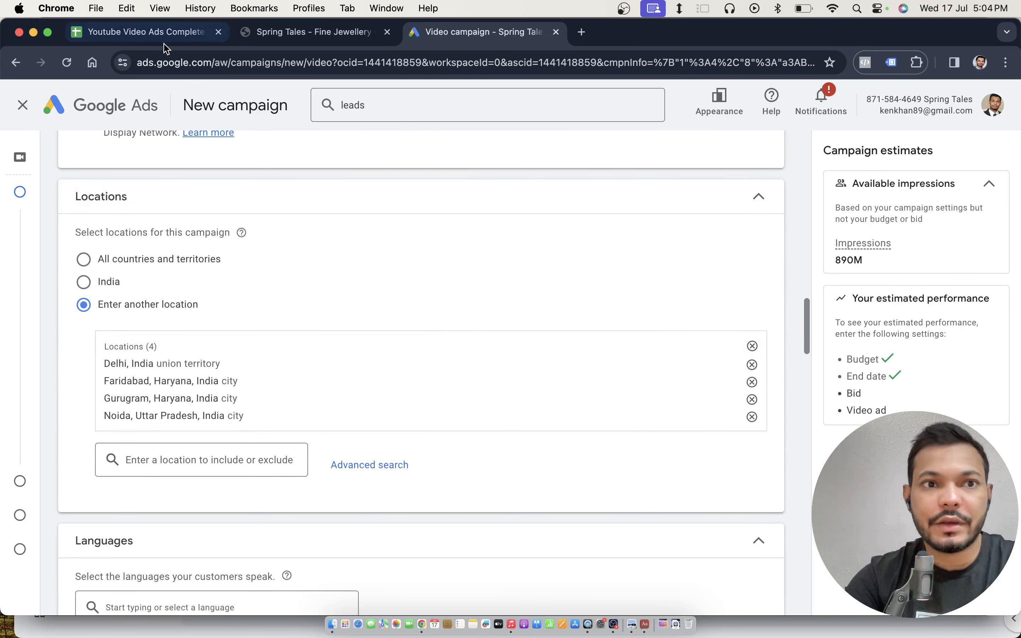
{"action": "left_click", "coordinate": [152, 40]}
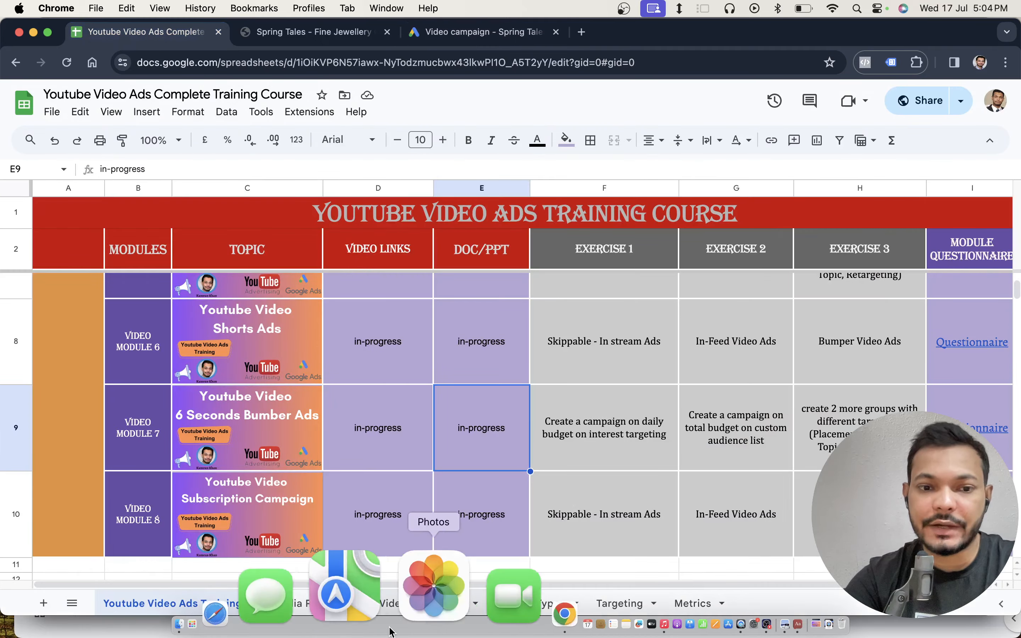
{"action": "left_click", "coordinate": [299, 603]}
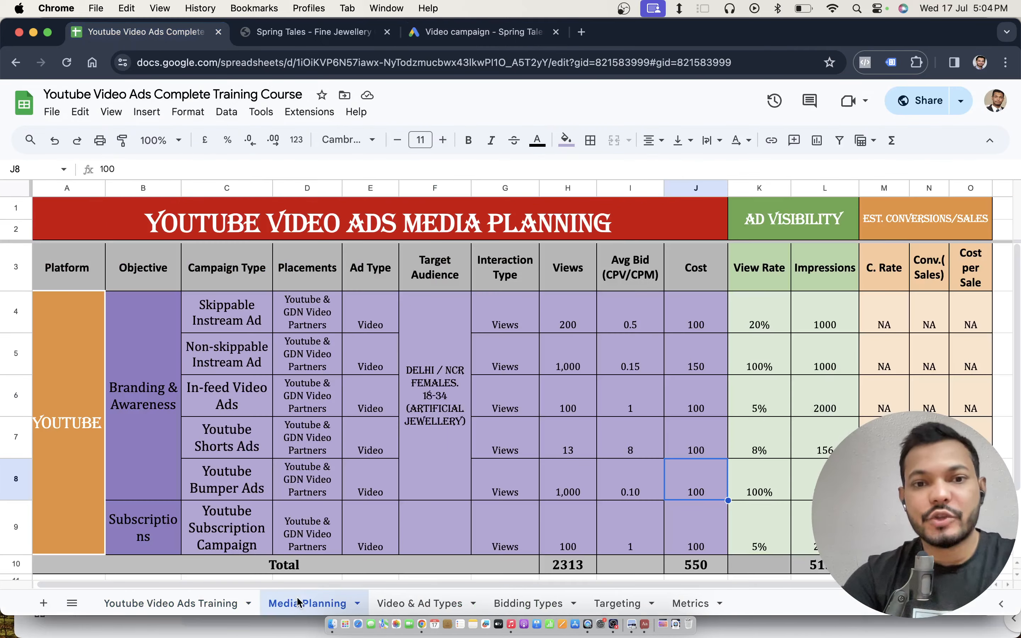
{"action": "left_click", "coordinate": [461, 446]}
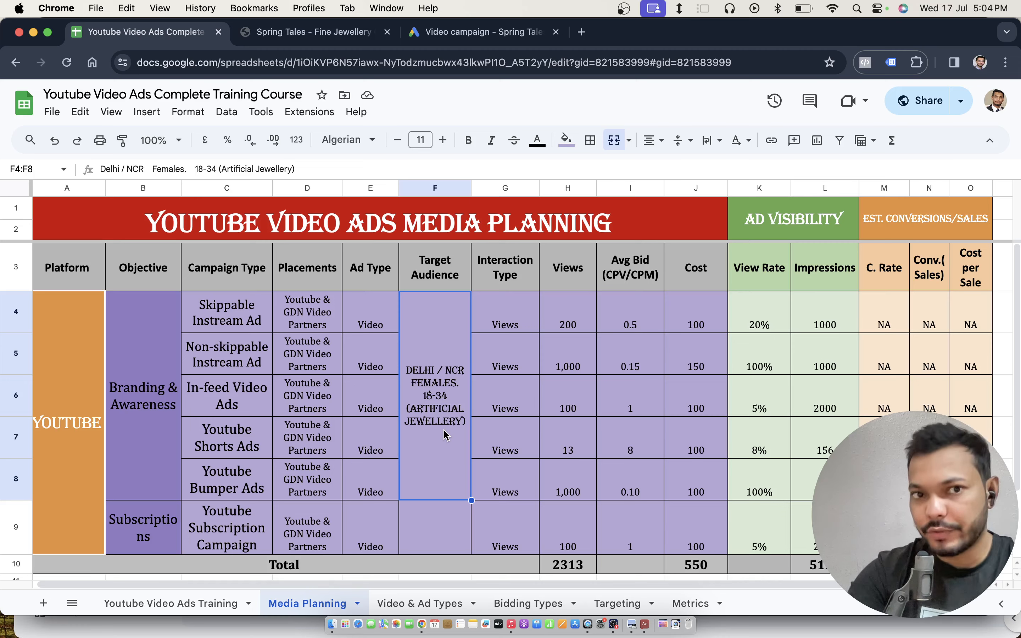
{"action": "key", "text": "super+3"}
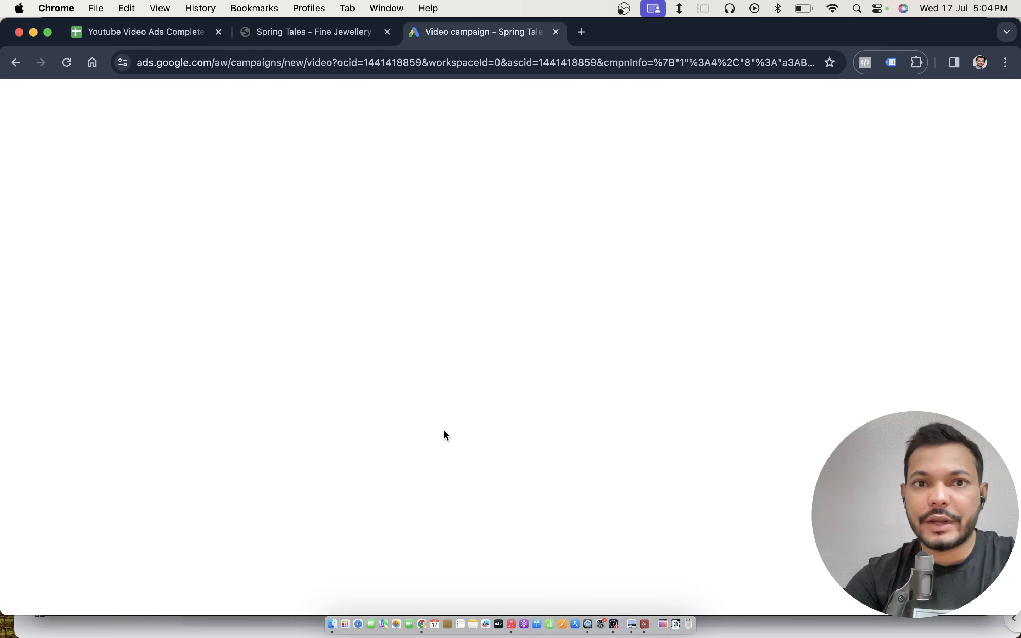
{"action": "scroll", "coordinate": [444, 429], "scroll_direction": "down", "scroll_amount": 2}
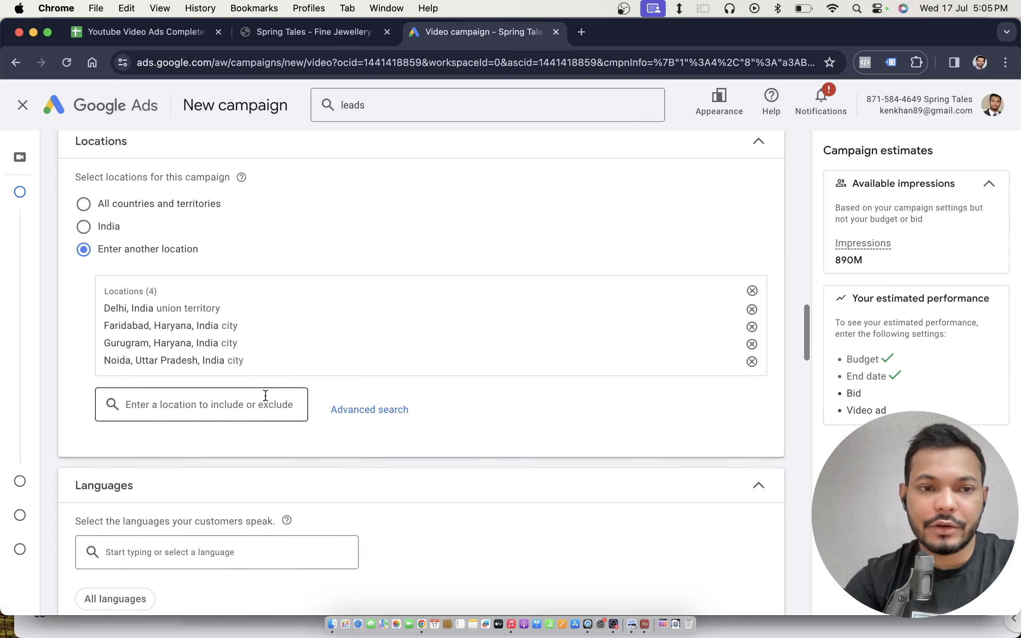
- Shorten the ad group name to "Video Efficient reach" by removing the date suffix
{"action": "scroll", "coordinate": [256, 363], "scroll_direction": "down", "scroll_amount": 10}
{"action": "scroll", "coordinate": [259, 370], "scroll_direction": "down", "scroll_amount": 1}
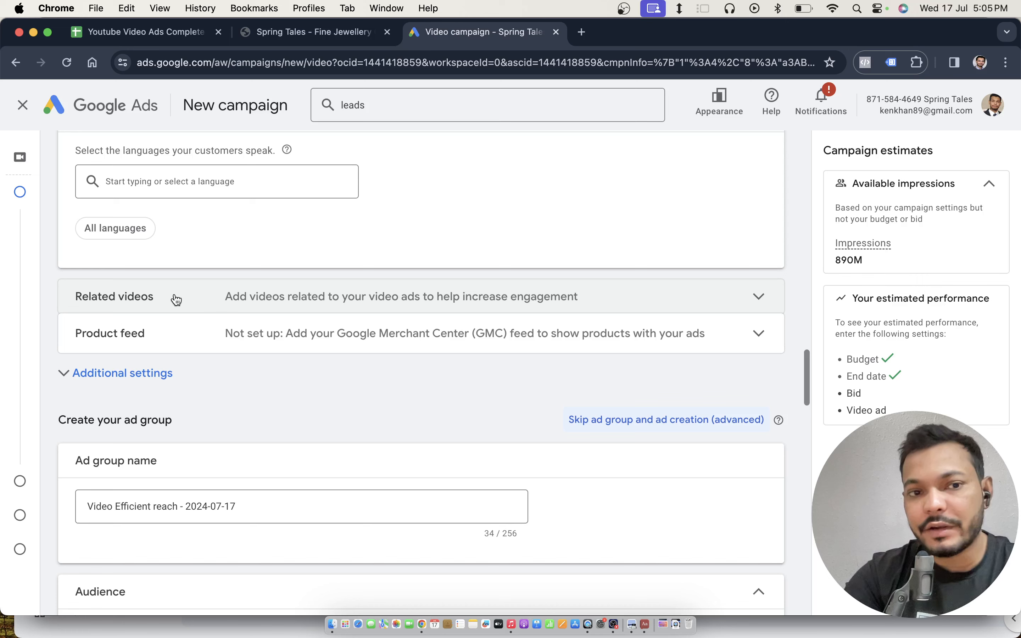
{"action": "scroll", "coordinate": [188, 337], "scroll_direction": "down", "scroll_amount": 5}
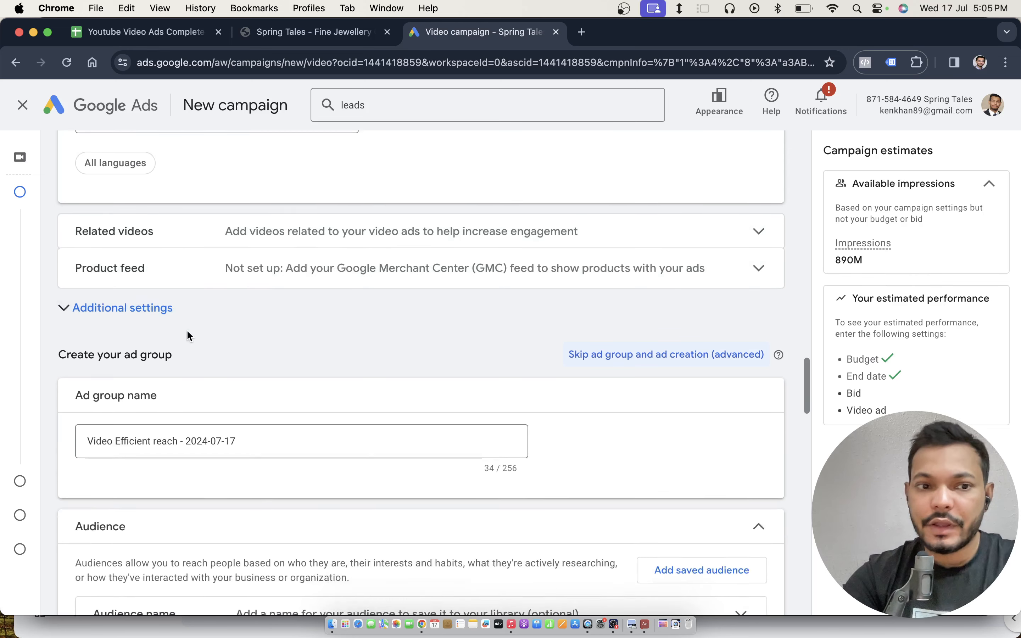
{"action": "scroll", "coordinate": [187, 330], "scroll_direction": "down", "scroll_amount": 1}
{"action": "left_click", "coordinate": [148, 303]}
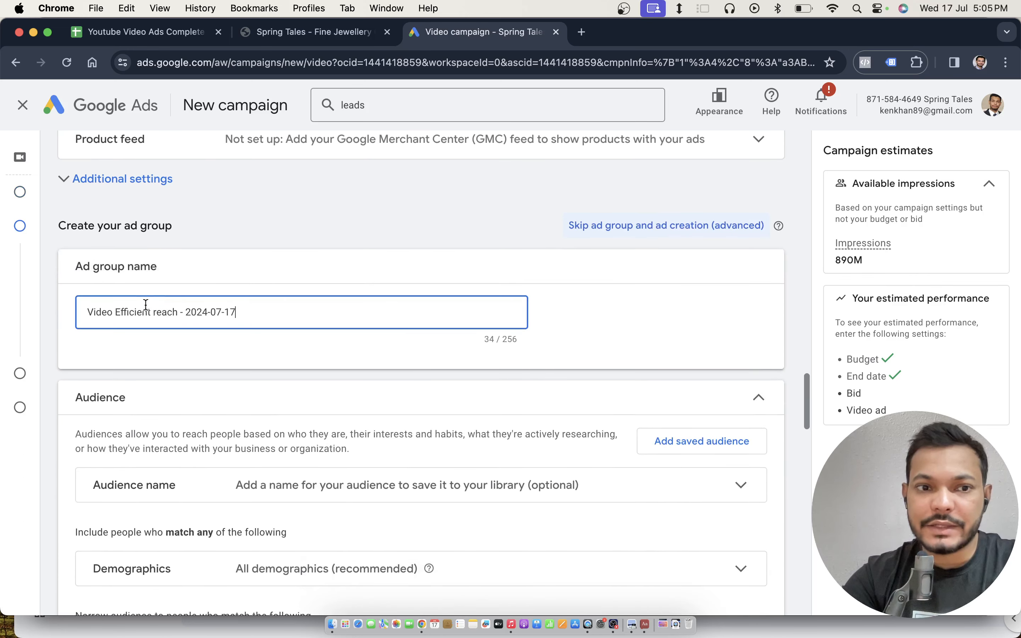
{"action": "left_click_drag", "start_coordinate": [180, 313], "coordinate": [337, 324]}
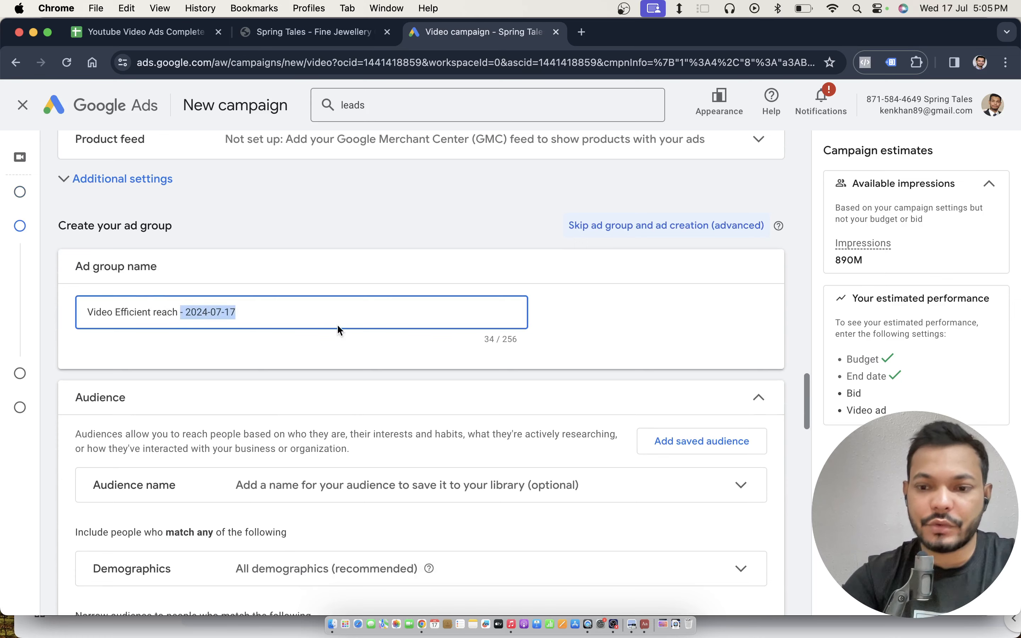
{"action": "key", "text": "BackSpace"}
{"action": "key", "text": "BackSpace"}
{"action": "scroll", "coordinate": [421, 378], "scroll_direction": "down", "scroll_amount": 4}
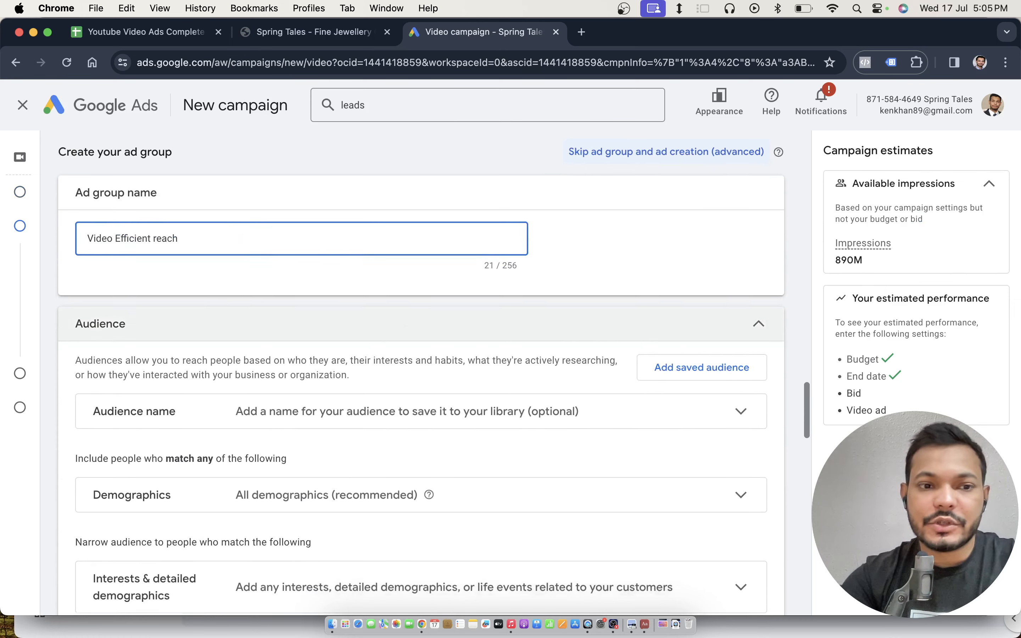
- Restrict the audience demographics to females aged 18 to 34, excluding males and unknown gender and age
{"action": "scroll", "coordinate": [449, 340], "scroll_direction": "down", "scroll_amount": 3}
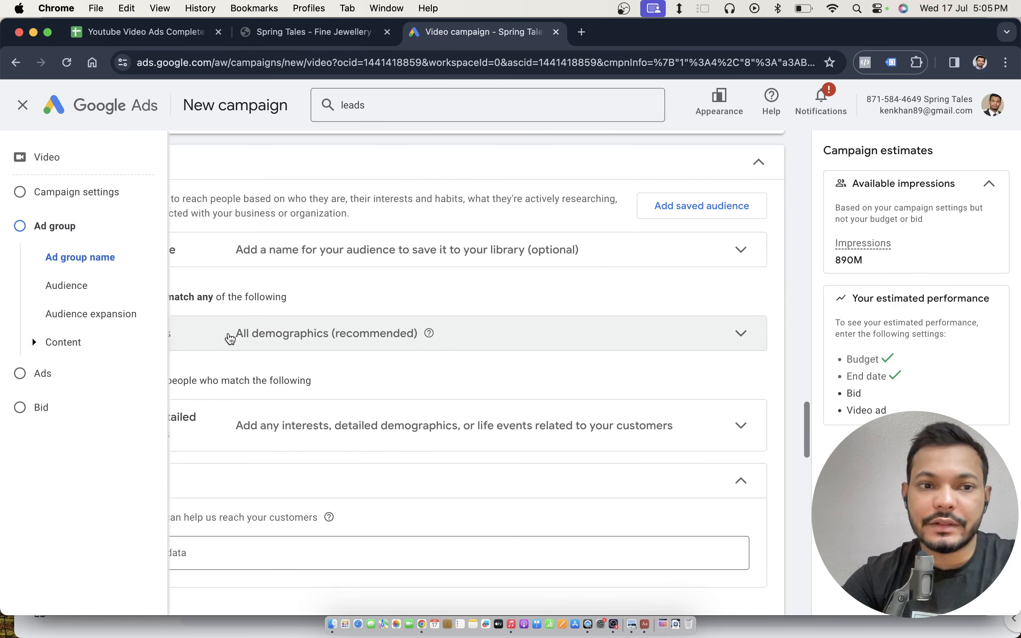
{"action": "left_click", "coordinate": [281, 345]}
{"action": "scroll", "coordinate": [237, 343], "scroll_direction": "down", "scroll_amount": 4}
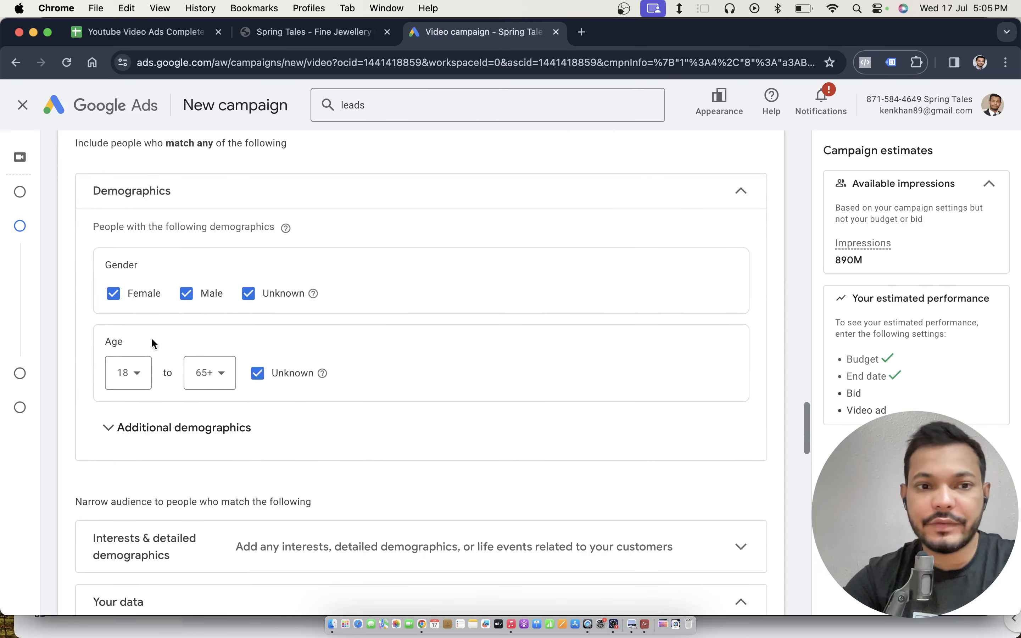
{"action": "left_click", "coordinate": [187, 294]}
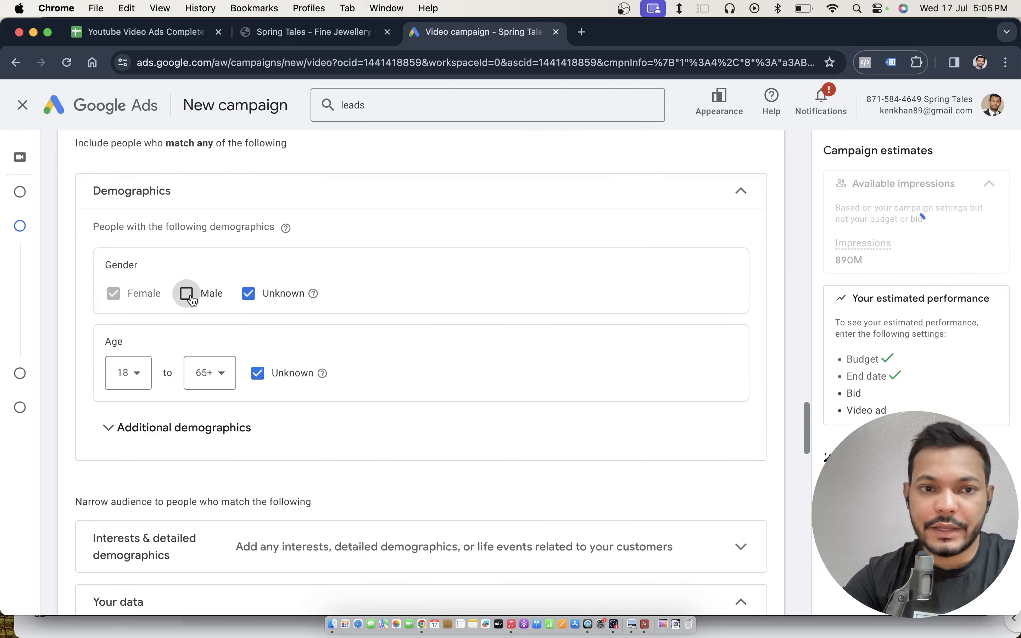
{"action": "left_click", "coordinate": [249, 301]}
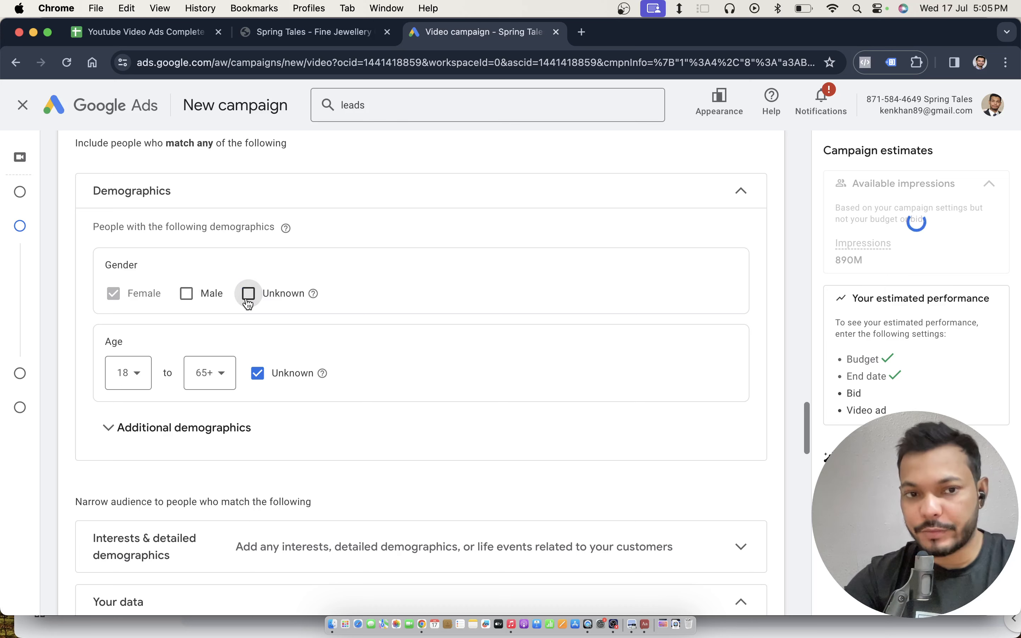
{"action": "left_click", "coordinate": [207, 372]}
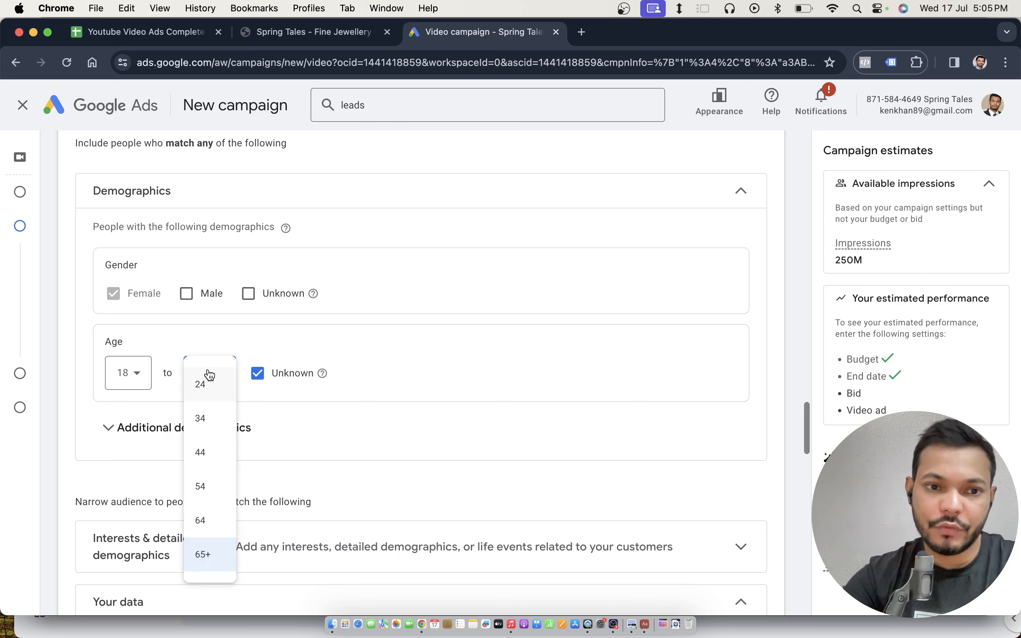
{"action": "left_click", "coordinate": [206, 421]}
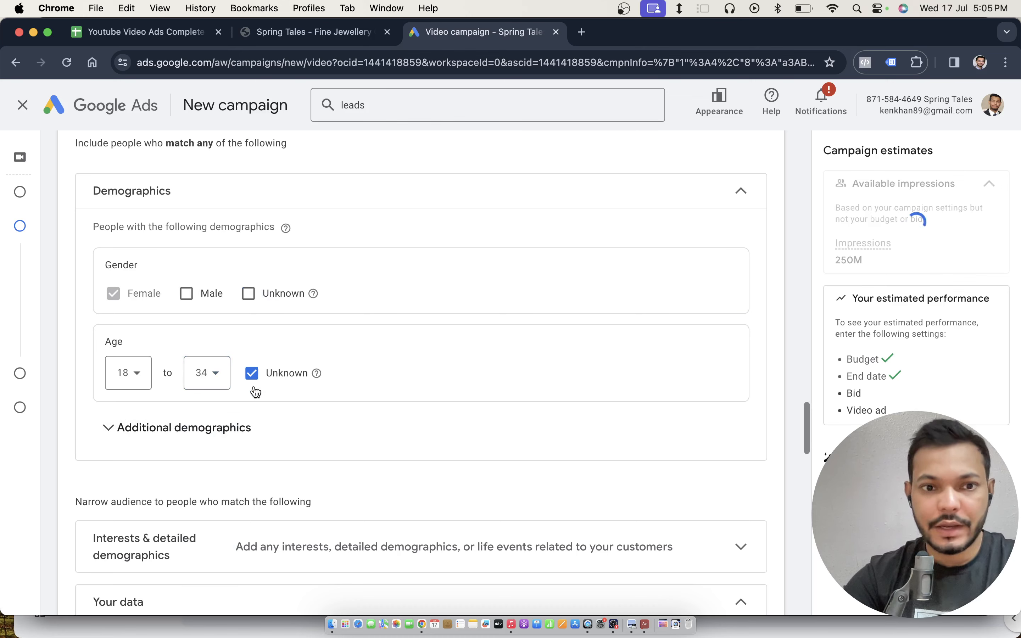
{"action": "left_click", "coordinate": [253, 374]}
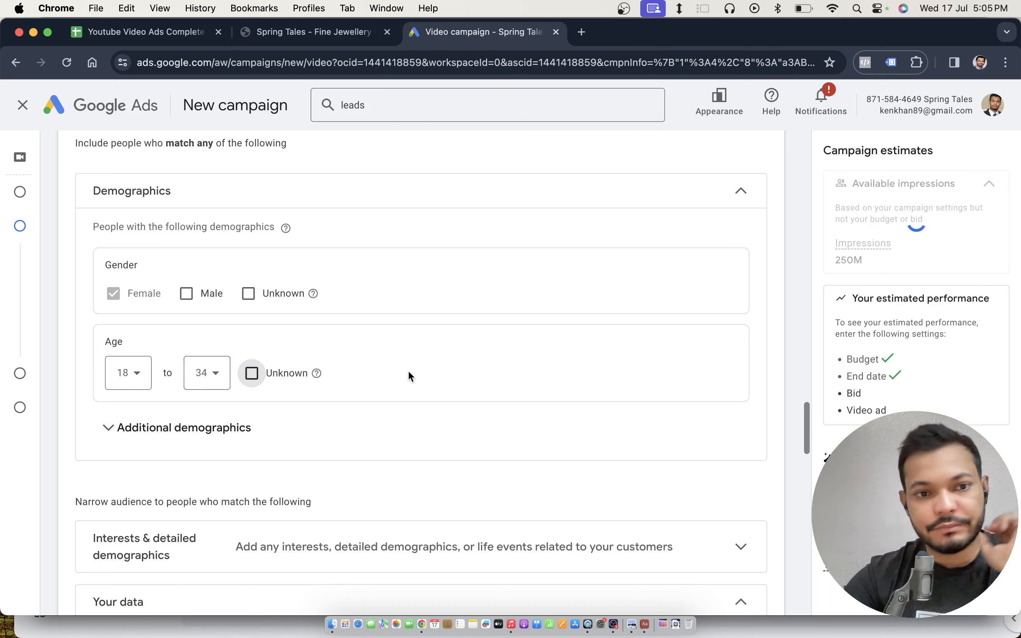
- Add the in-market segment Fine Jewelry to the audience's interests and detailed demographics
{"action": "scroll", "coordinate": [410, 376], "scroll_direction": "down", "scroll_amount": 3}
{"action": "scroll", "coordinate": [411, 376], "scroll_direction": "down", "scroll_amount": 3}
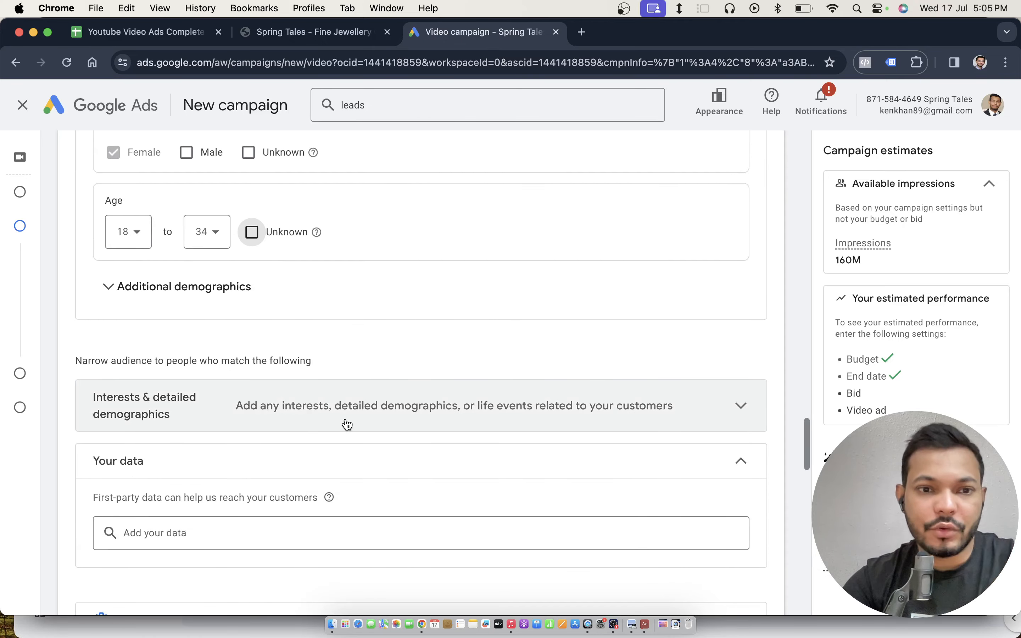
{"action": "left_click", "coordinate": [370, 418]}
{"action": "scroll", "coordinate": [310, 412], "scroll_direction": "down", "scroll_amount": 8}
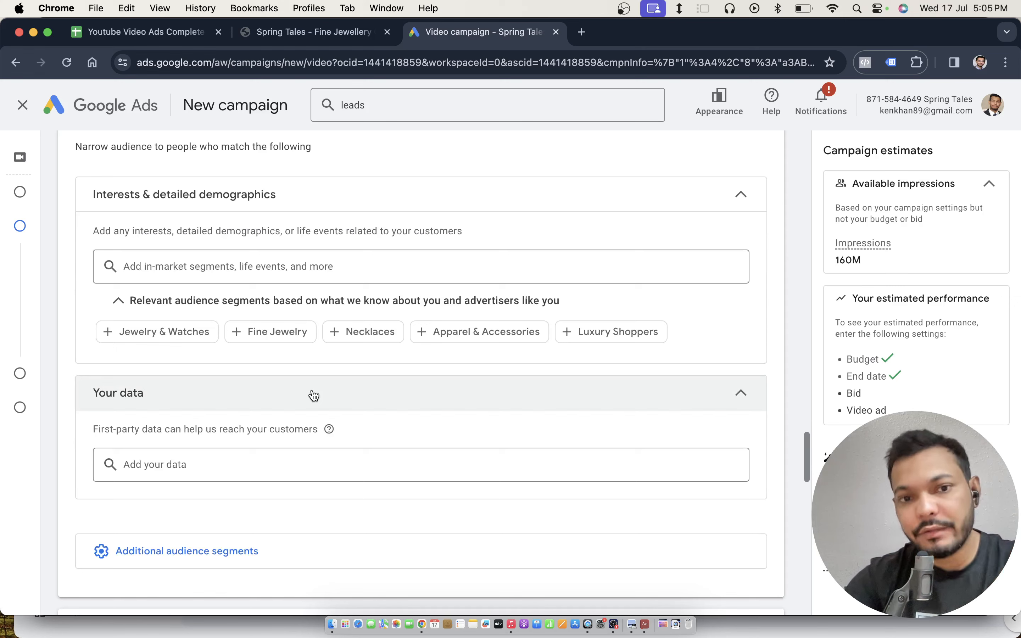
{"action": "left_click", "coordinate": [315, 266]}
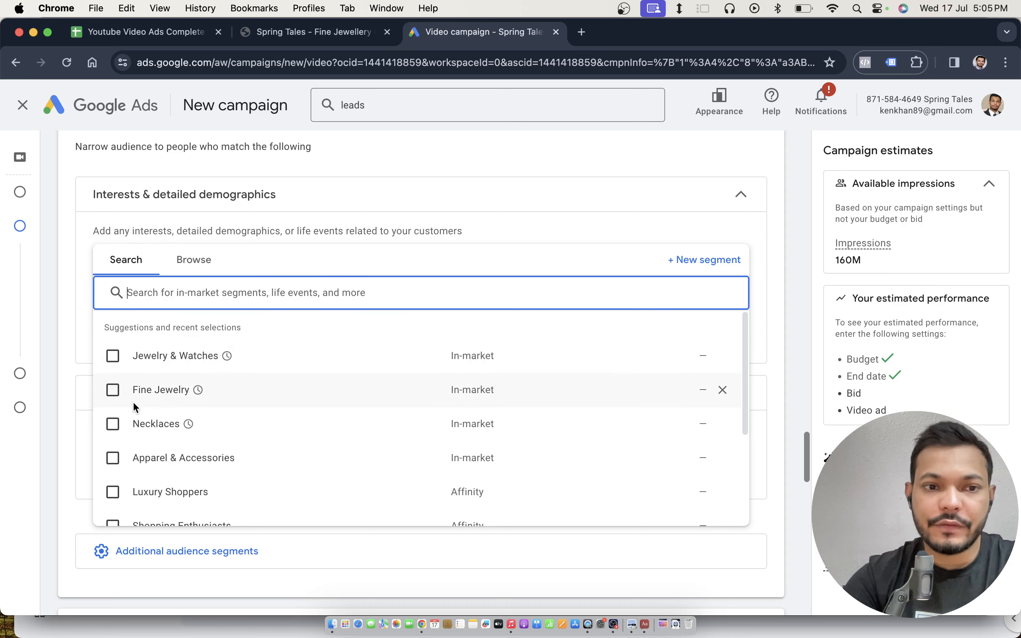
{"action": "left_click", "coordinate": [113, 390]}
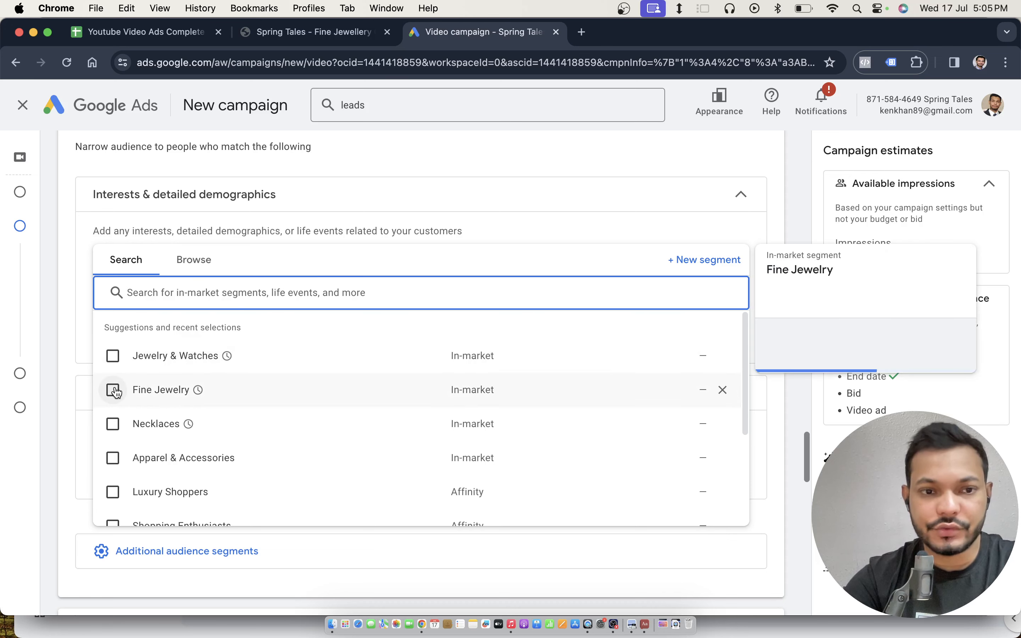
- Search the audience segments for "jewellery" and add Designer Jewelry to the interests
{"action": "left_click", "coordinate": [232, 335]}
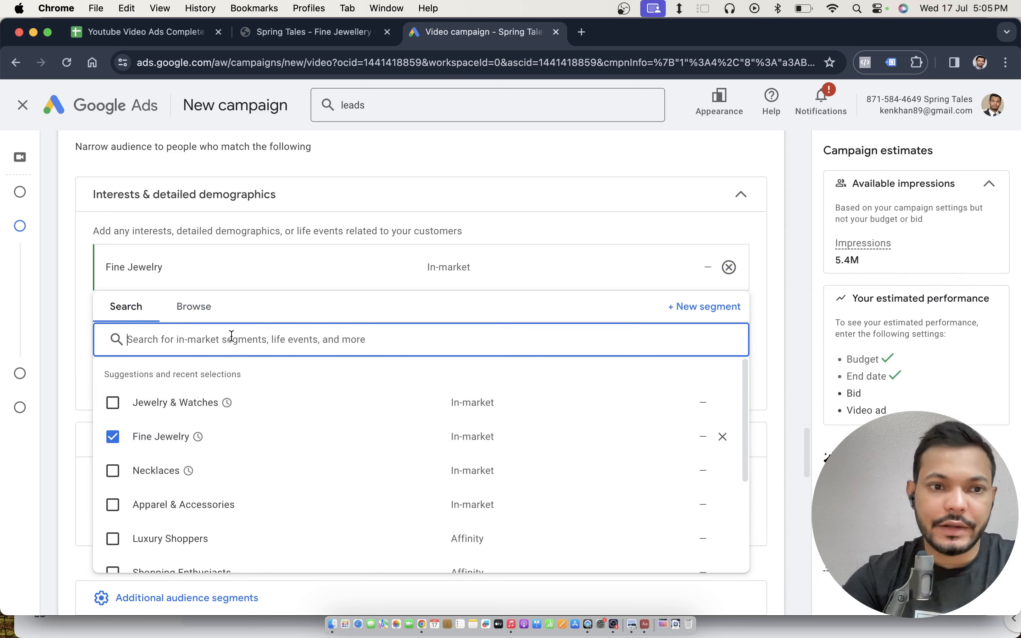
{"action": "type", "text": "je"}
{"action": "type", "text": "elr"}
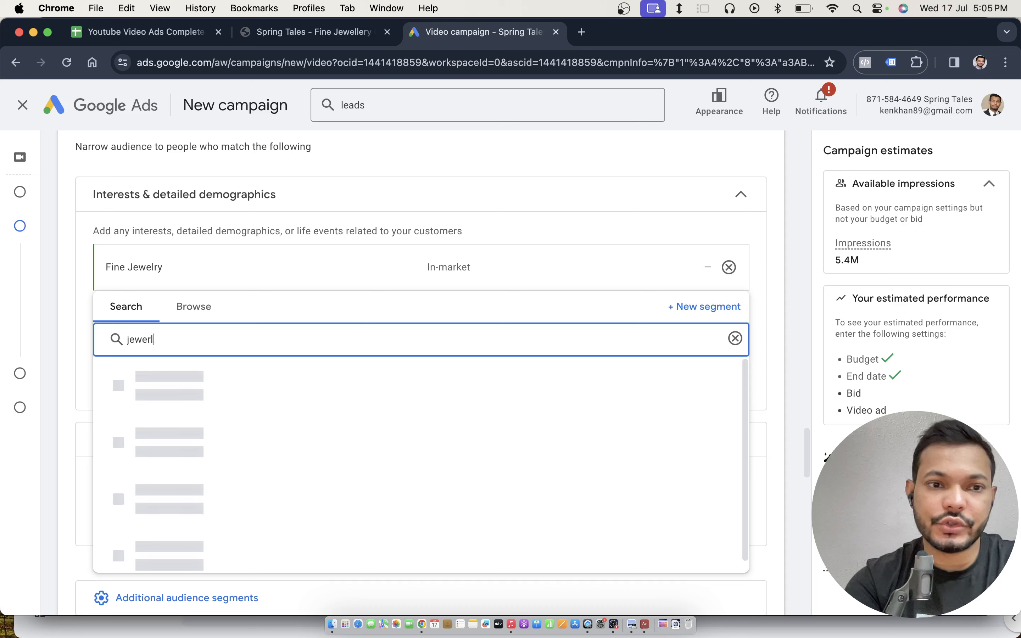
{"action": "key", "text": "BackSpace"}
{"action": "type", "text": "lery"}
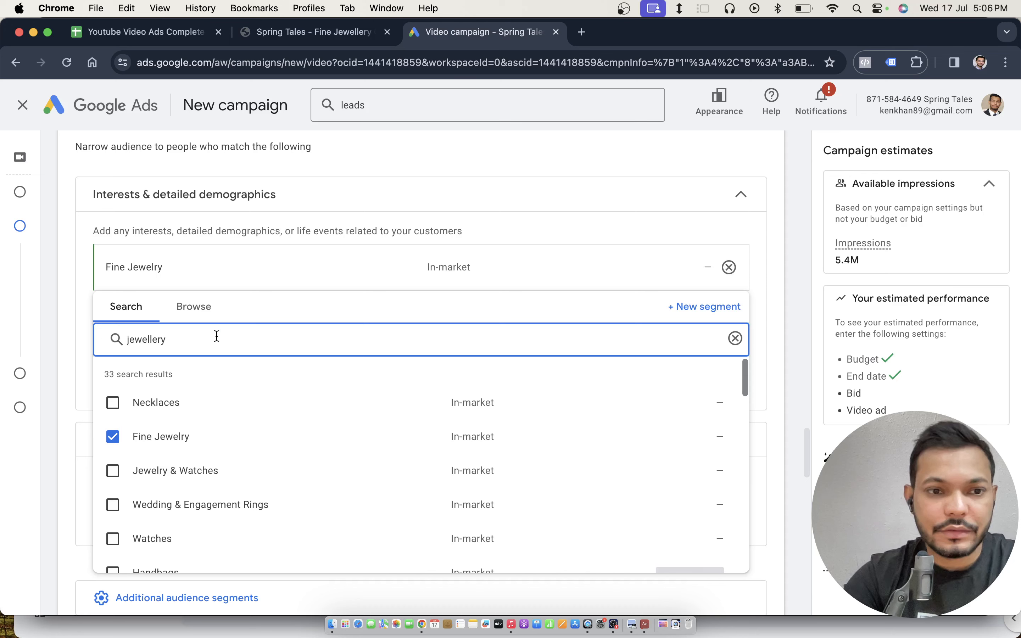
{"action": "mouse_move", "coordinate": [194, 478]}
{"action": "scroll", "coordinate": [194, 478], "scroll_direction": "down", "scroll_amount": 3}
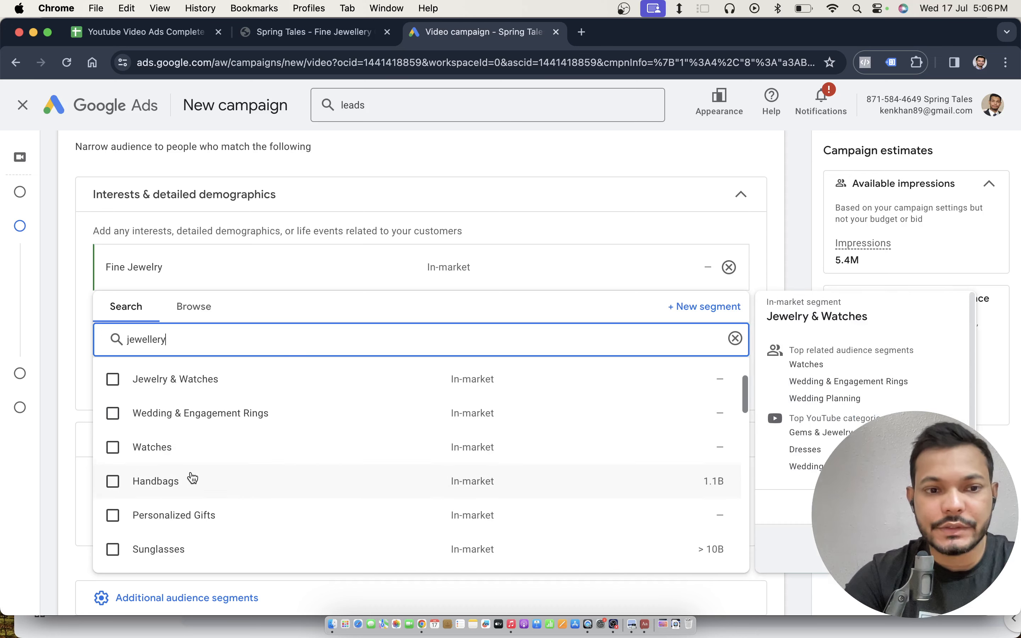
{"action": "scroll", "coordinate": [168, 524], "scroll_direction": "down", "scroll_amount": 5}
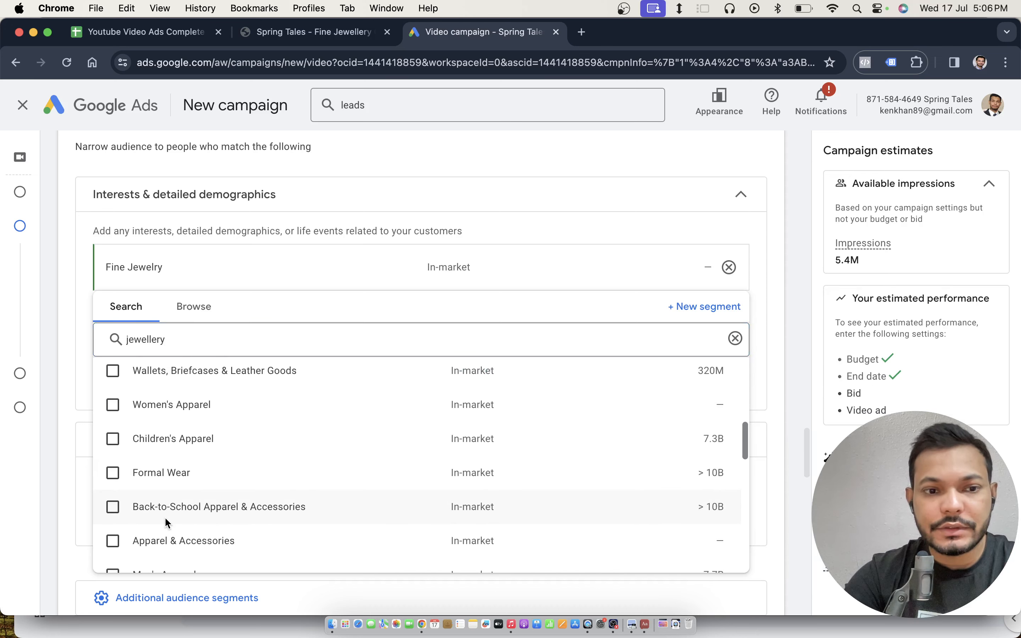
{"action": "scroll", "coordinate": [168, 524], "scroll_direction": "down", "scroll_amount": 5}
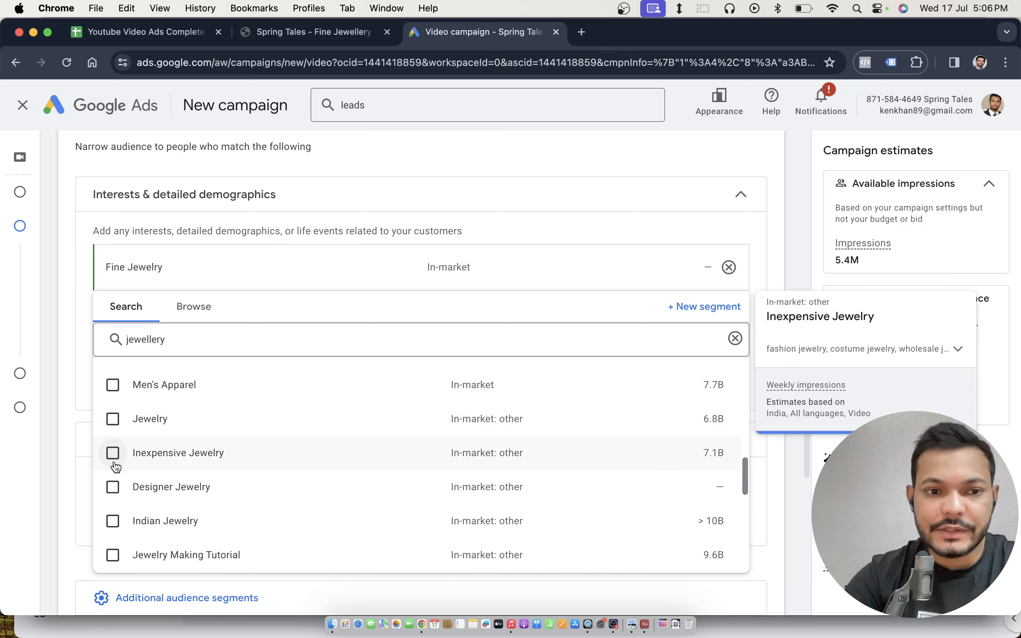
{"action": "left_click", "coordinate": [113, 488]}
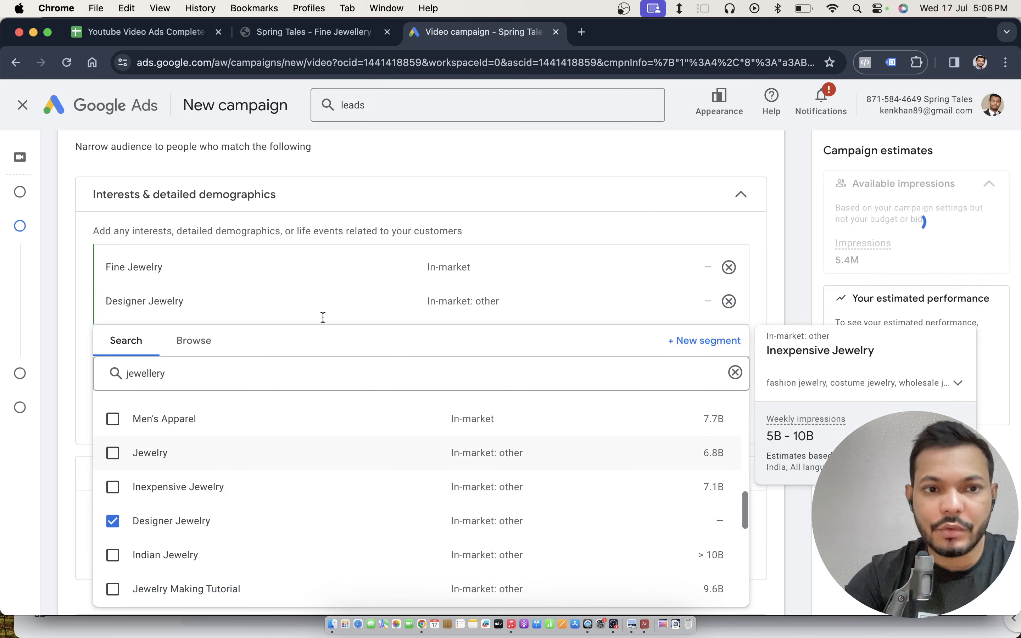
{"action": "left_click", "coordinate": [75, 300]}
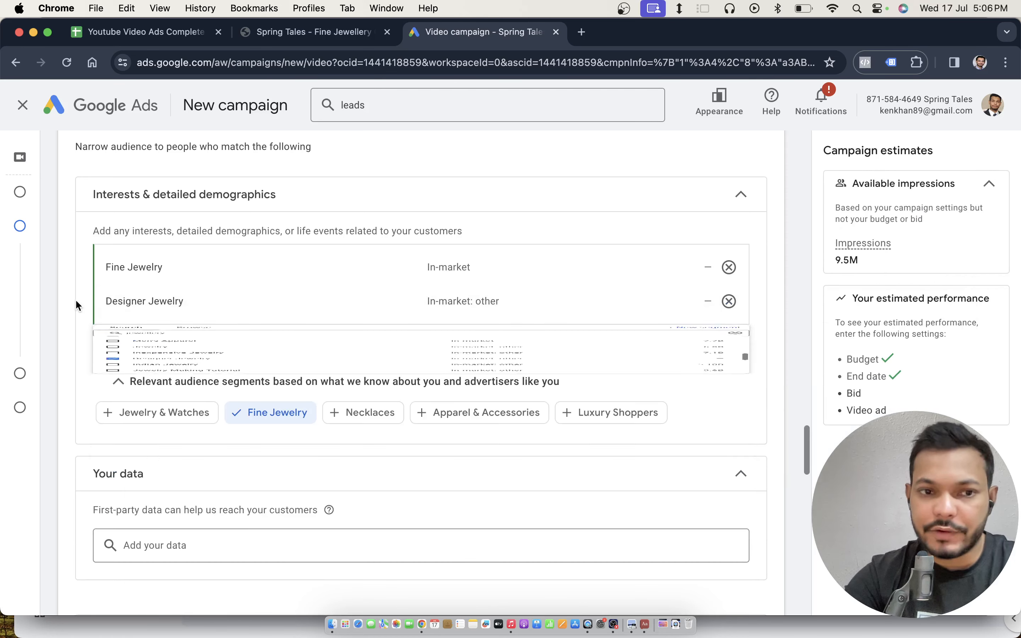
- Enable audience expansion for the ad group and check the selected Designer Jewelry segment
{"action": "scroll", "coordinate": [183, 308], "scroll_direction": "down", "scroll_amount": 5}
{"action": "scroll", "coordinate": [184, 312], "scroll_direction": "down", "scroll_amount": 5}
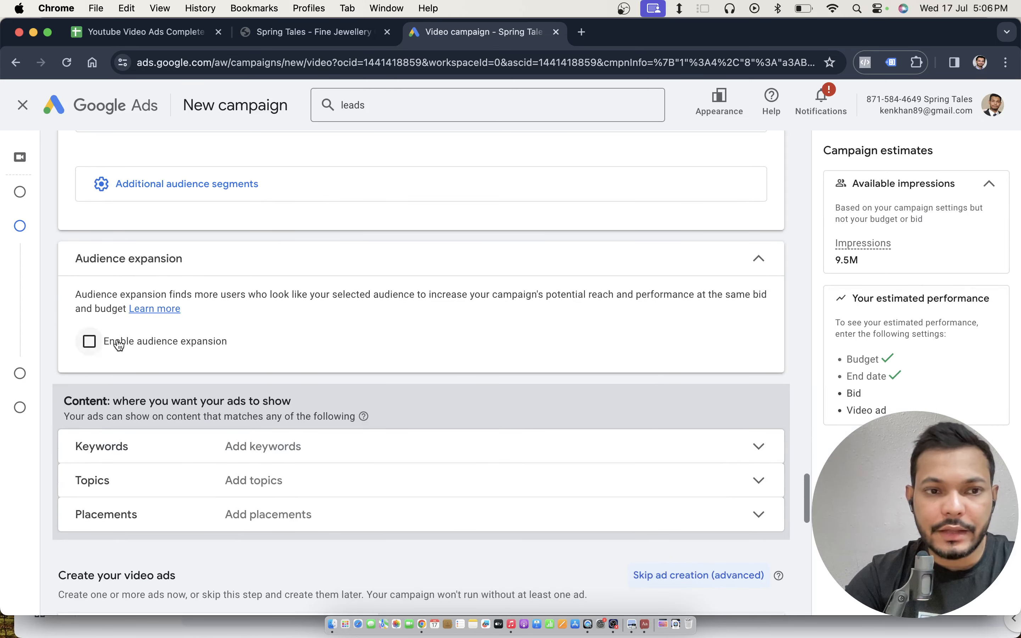
{"action": "scroll", "coordinate": [113, 360], "scroll_direction": "down", "scroll_amount": 1}
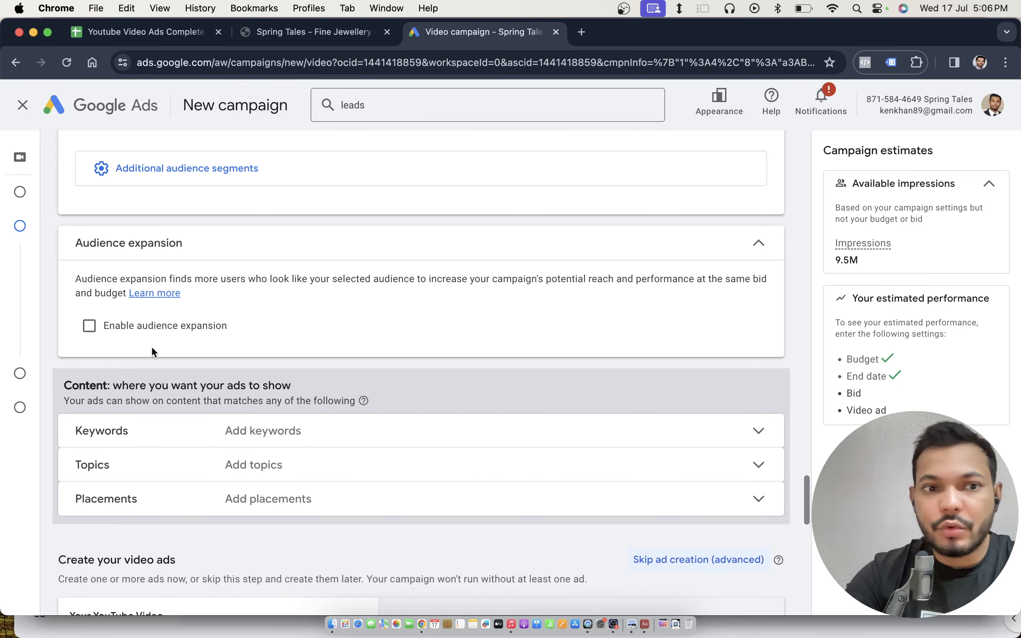
{"action": "left_click", "coordinate": [90, 327]}
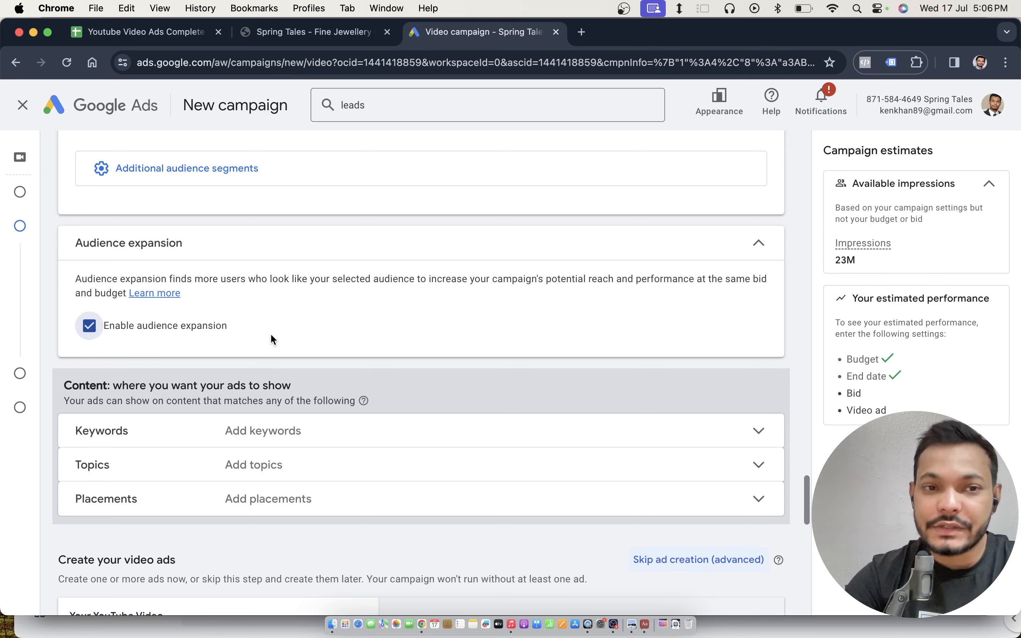
{"action": "scroll", "coordinate": [271, 336], "scroll_direction": "up", "scroll_amount": 8}
{"action": "scroll", "coordinate": [271, 338], "scroll_direction": "up", "scroll_amount": 2}
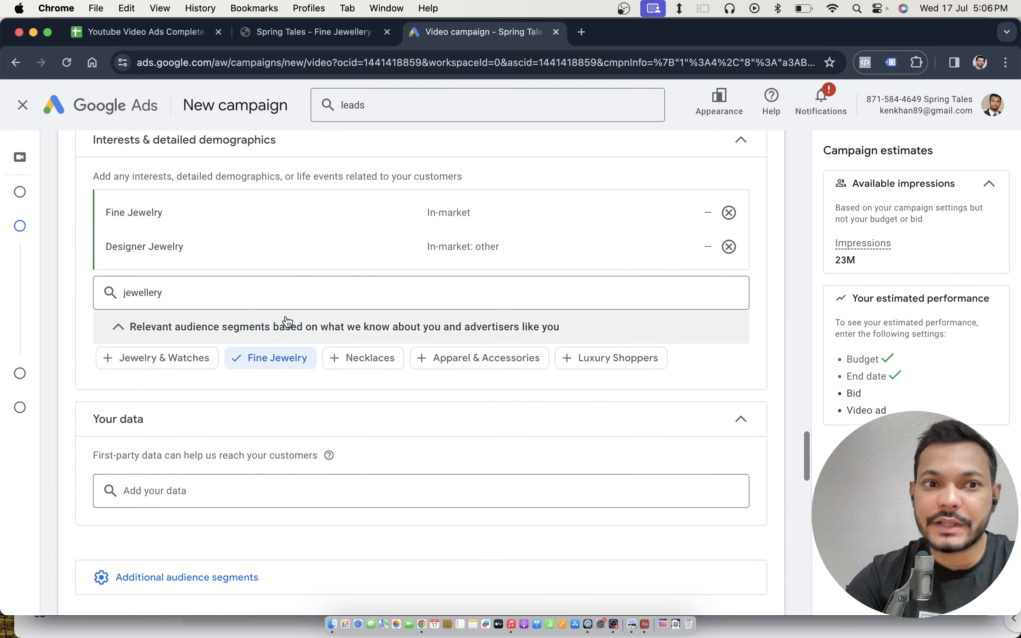
{"action": "mouse_move", "coordinate": [188, 253]}
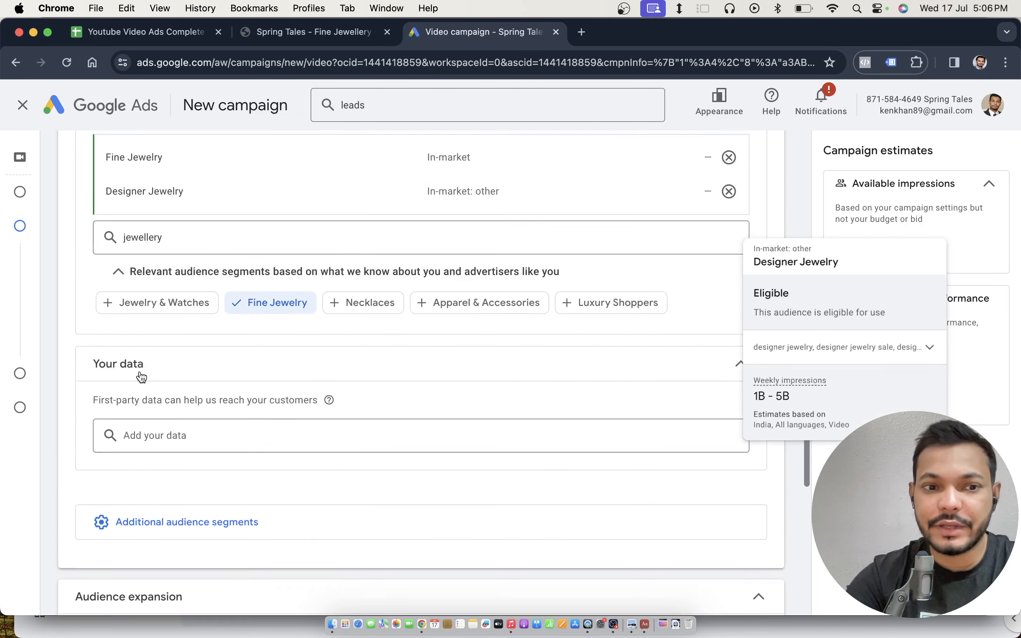
- Turn off audience expansion for the ad group and review the selected jewellery interest segments
{"action": "scroll", "coordinate": [139, 370], "scroll_direction": "down", "scroll_amount": 7}
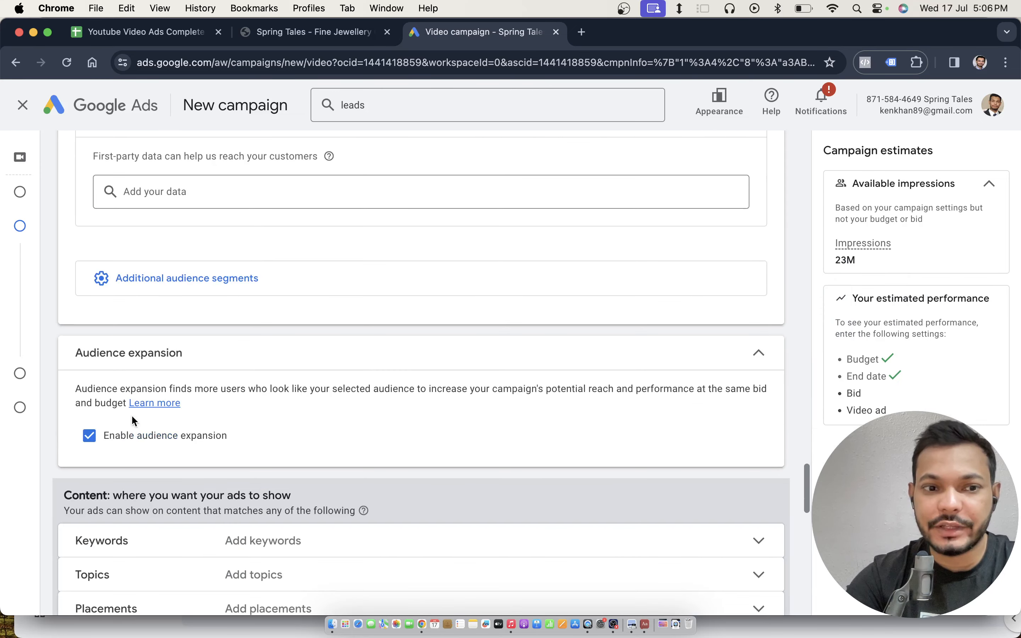
{"action": "left_click", "coordinate": [90, 434]}
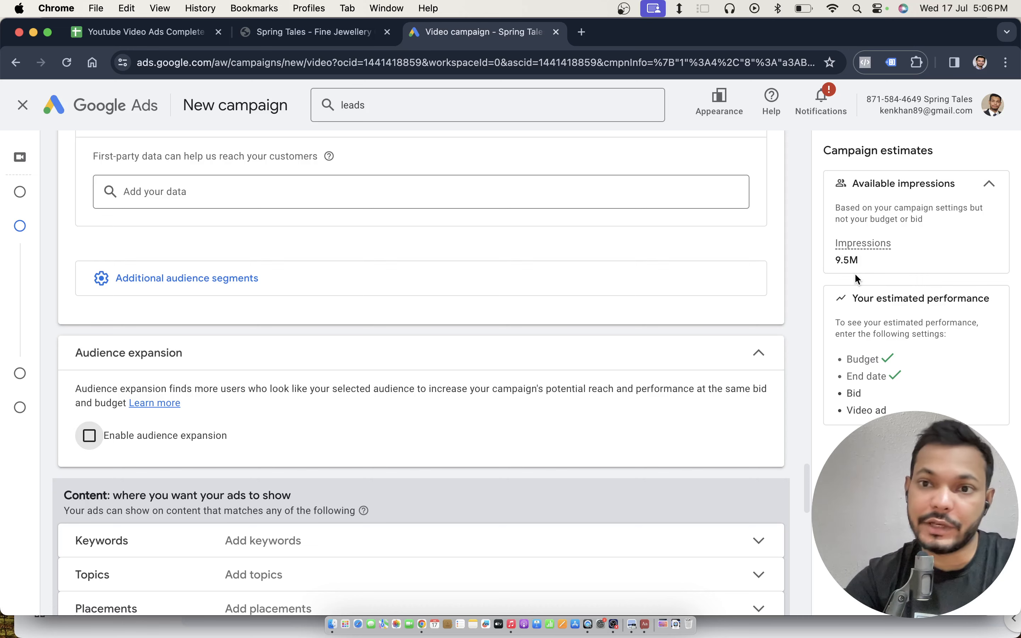
{"action": "scroll", "coordinate": [440, 274], "scroll_direction": "down", "scroll_amount": 5}
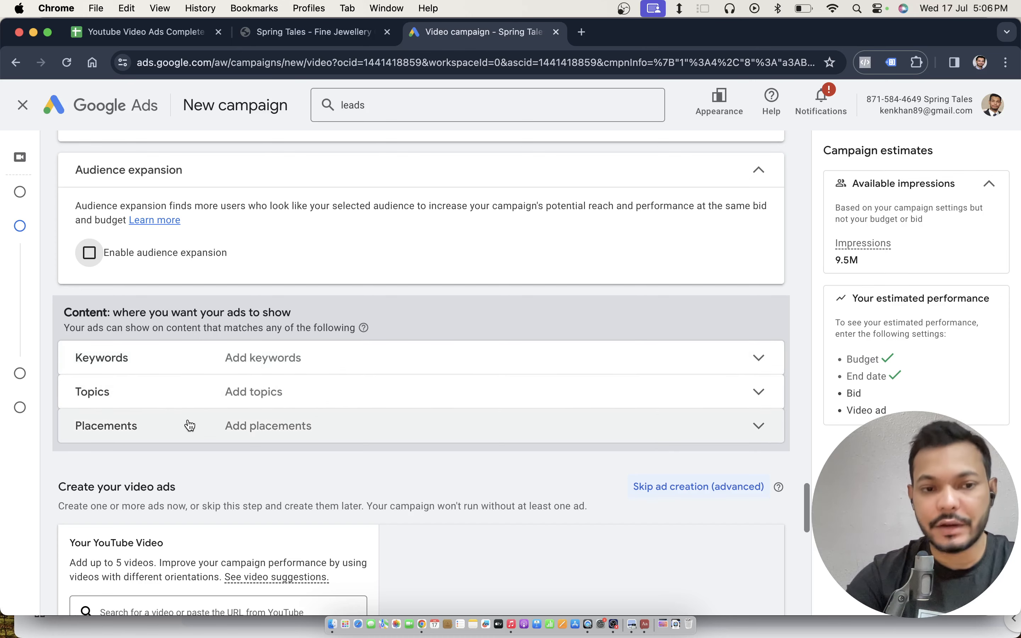
{"action": "scroll", "coordinate": [295, 359], "scroll_direction": "up", "scroll_amount": 10}
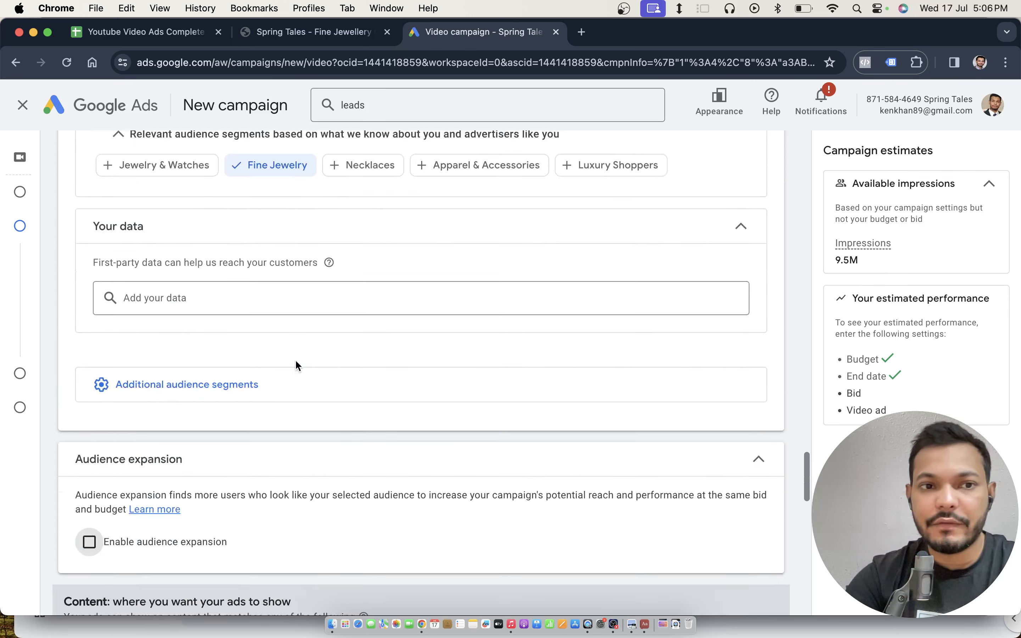
{"action": "scroll", "coordinate": [295, 359], "scroll_direction": "up", "scroll_amount": 3}
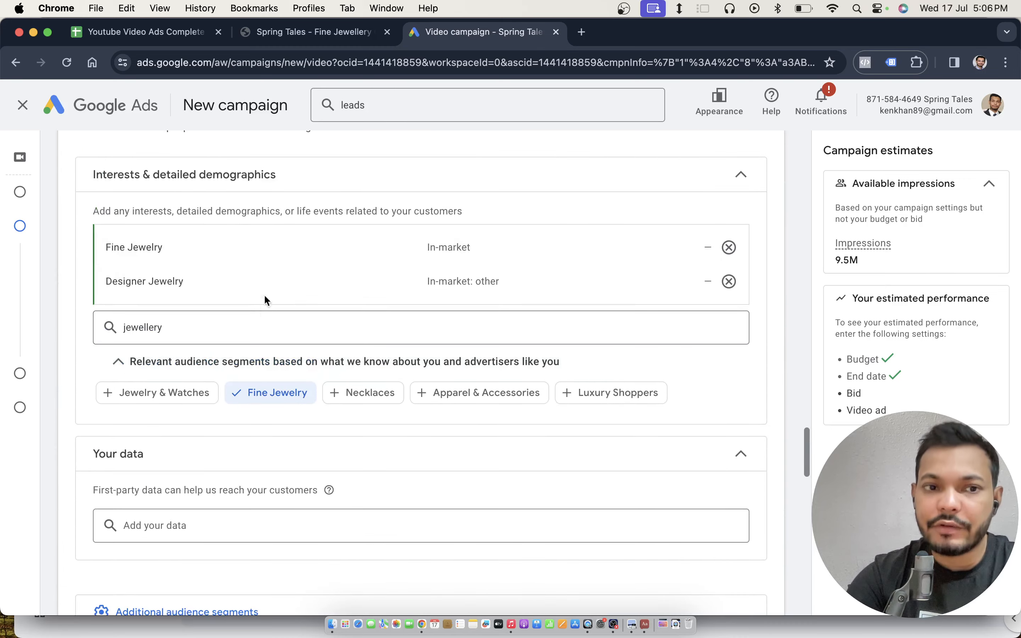
{"action": "scroll", "coordinate": [380, 281], "scroll_direction": "down", "scroll_amount": 12}
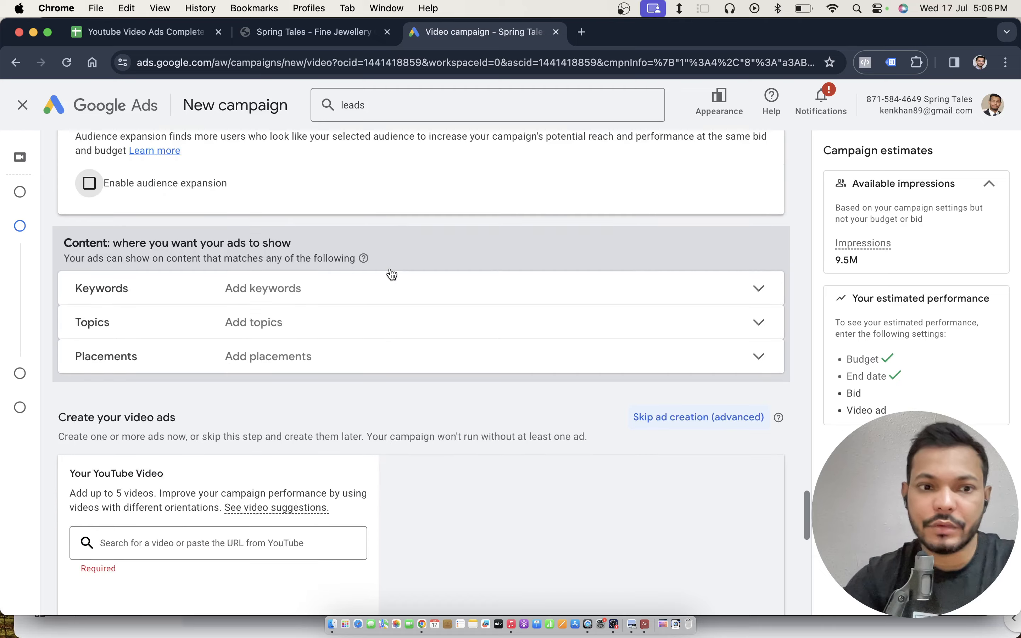
- In the Google Sheets course spreadsheet, locate the Spring Tales Bumper Ad Video's link in the Video & Ad Types sheet
{"action": "scroll", "coordinate": [392, 275], "scroll_direction": "down", "scroll_amount": 3}
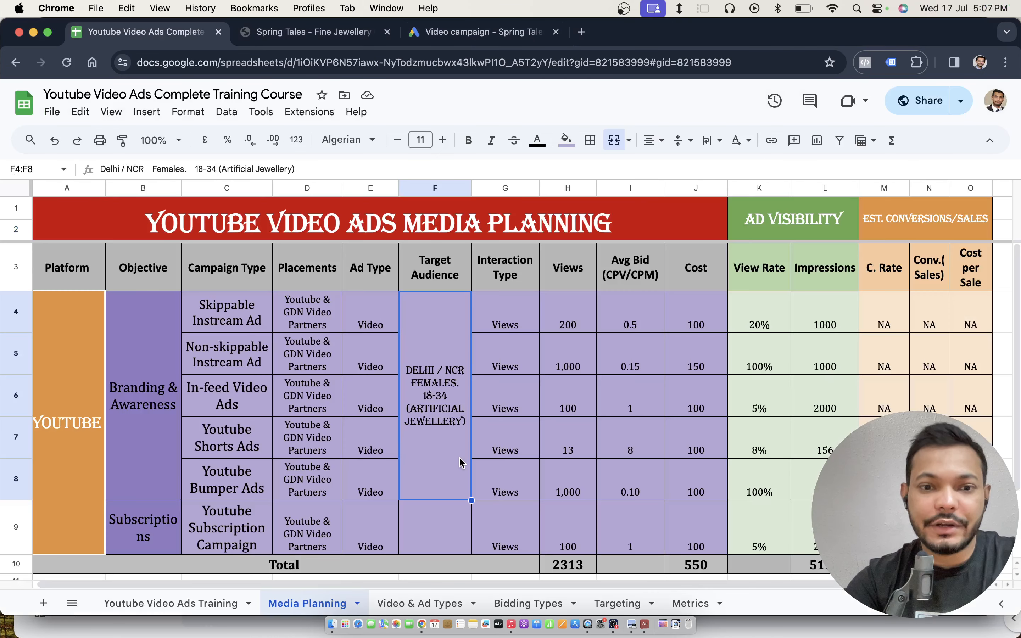
{"action": "left_click", "coordinate": [405, 603]}
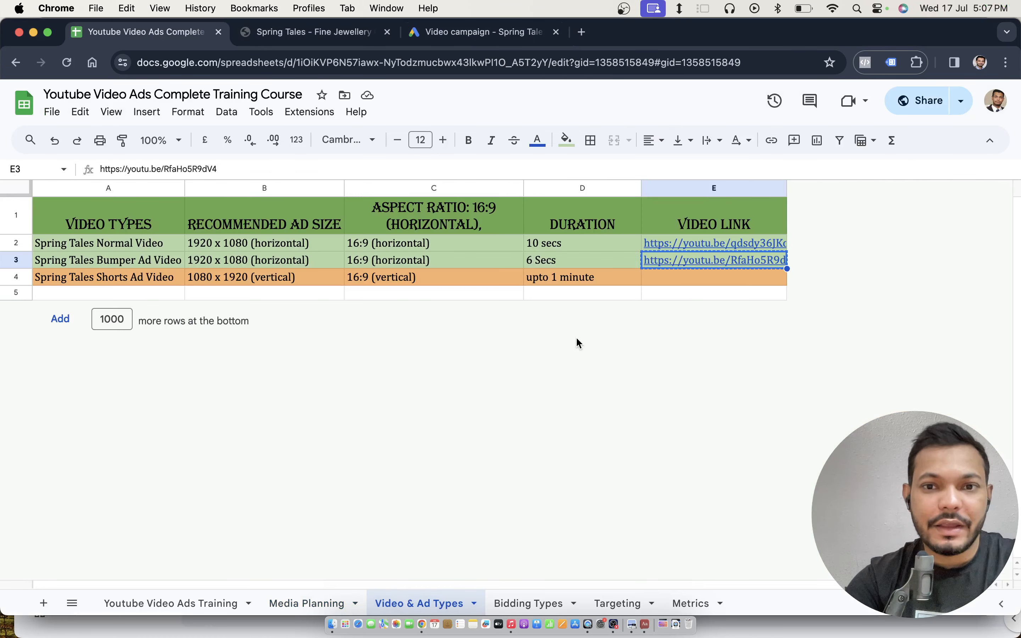
{"action": "left_click", "coordinate": [155, 265]}
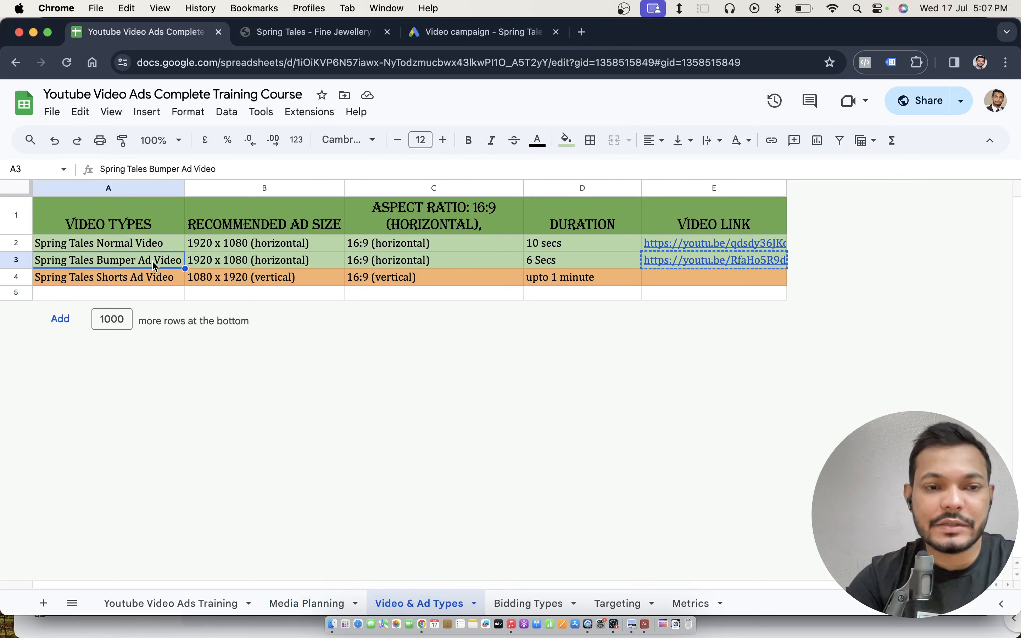
{"action": "key", "text": "Right"}
{"action": "key", "text": "Right"}
{"action": "key", "text": "Right"}
{"action": "key", "text": "Right"}
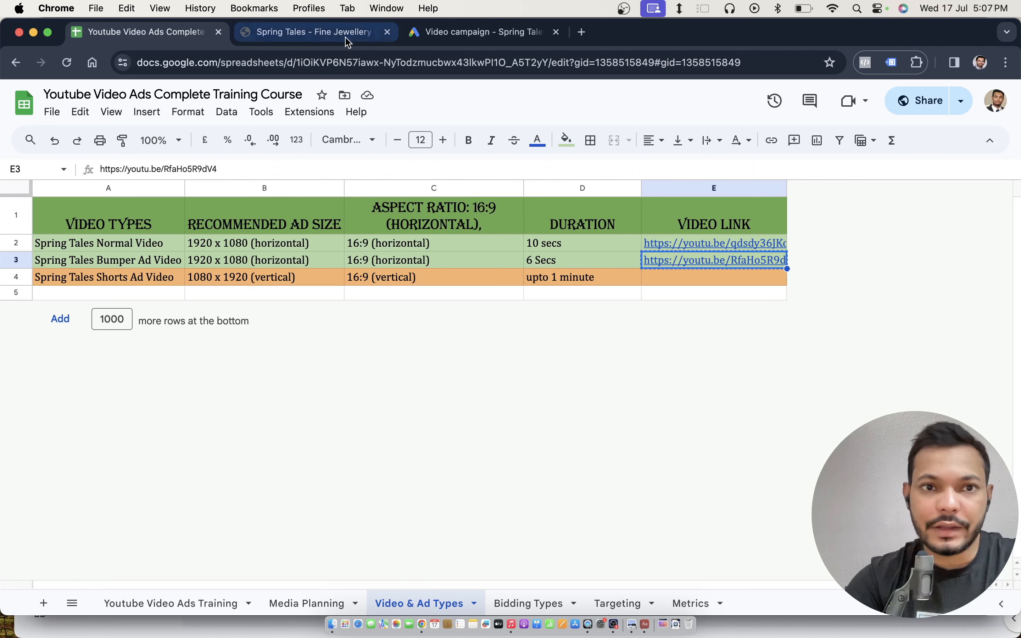
{"action": "left_click", "coordinate": [324, 32]}
{"action": "left_click", "coordinate": [444, 39]}
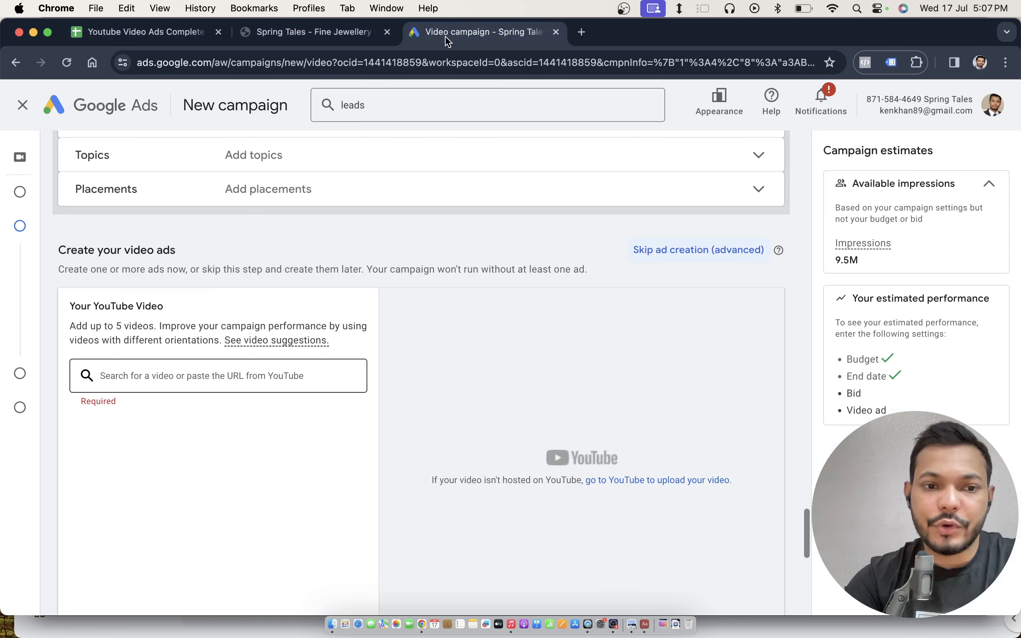
{"action": "left_click", "coordinate": [147, 383]}
{"action": "type", "text": "https://youtu.be/RfaHo5R9dV4"}
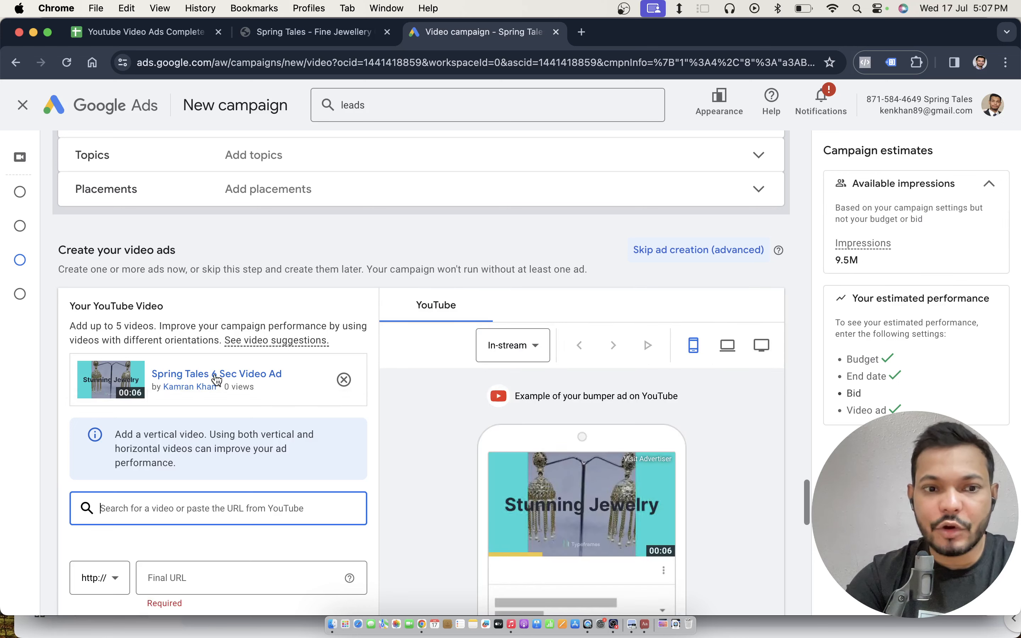
{"action": "scroll", "coordinate": [218, 379], "scroll_direction": "down", "scroll_amount": 3}
{"action": "left_click", "coordinate": [222, 449]}
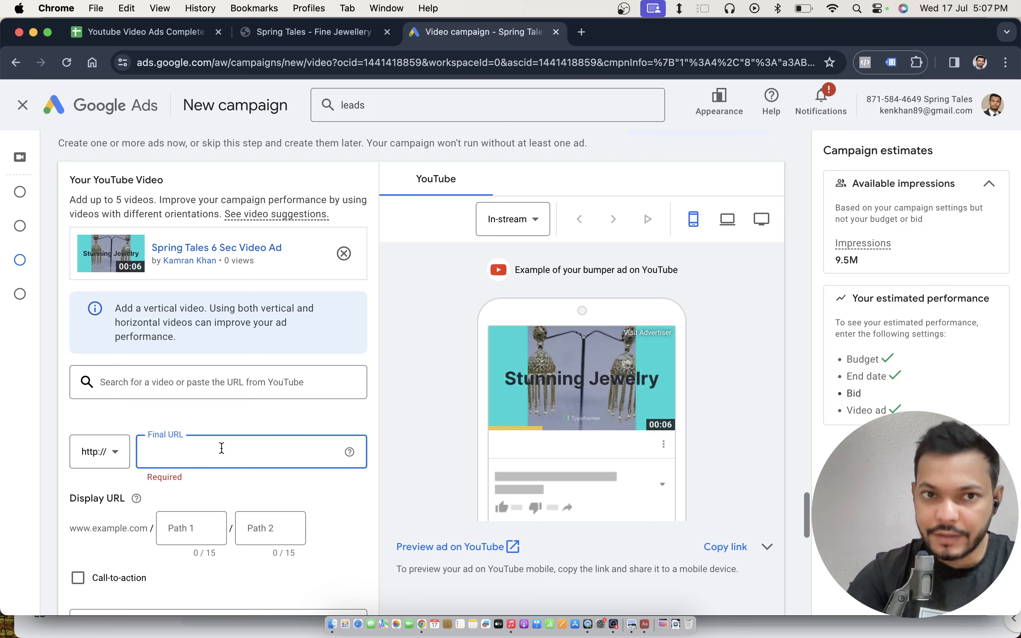
{"action": "left_click", "coordinate": [328, 33]}
{"action": "left_click", "coordinate": [222, 62]}
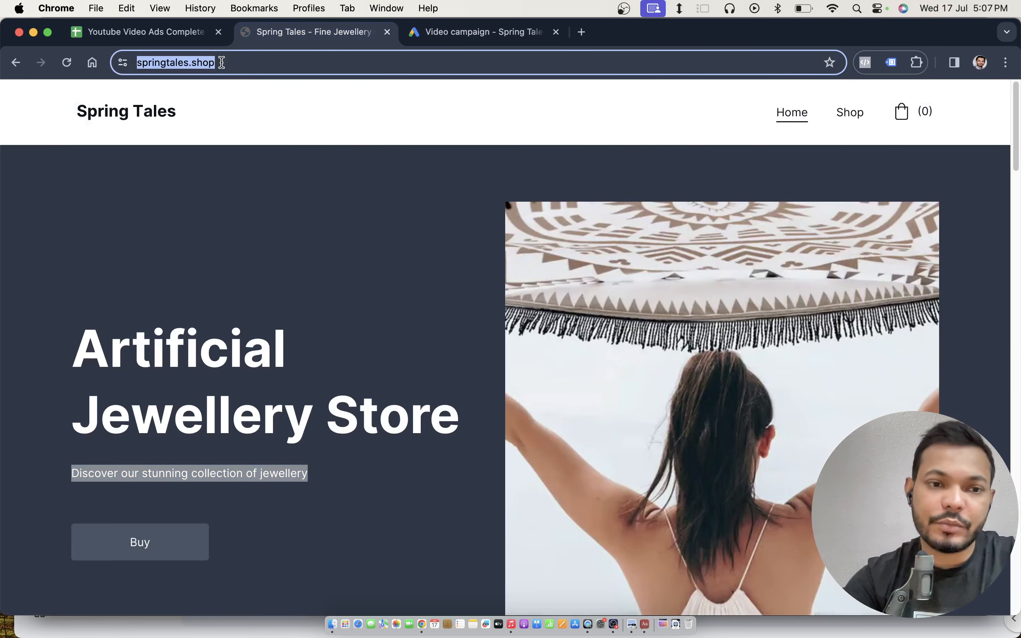
{"action": "key", "text": "super+c"}
{"action": "left_click", "coordinate": [469, 38]}
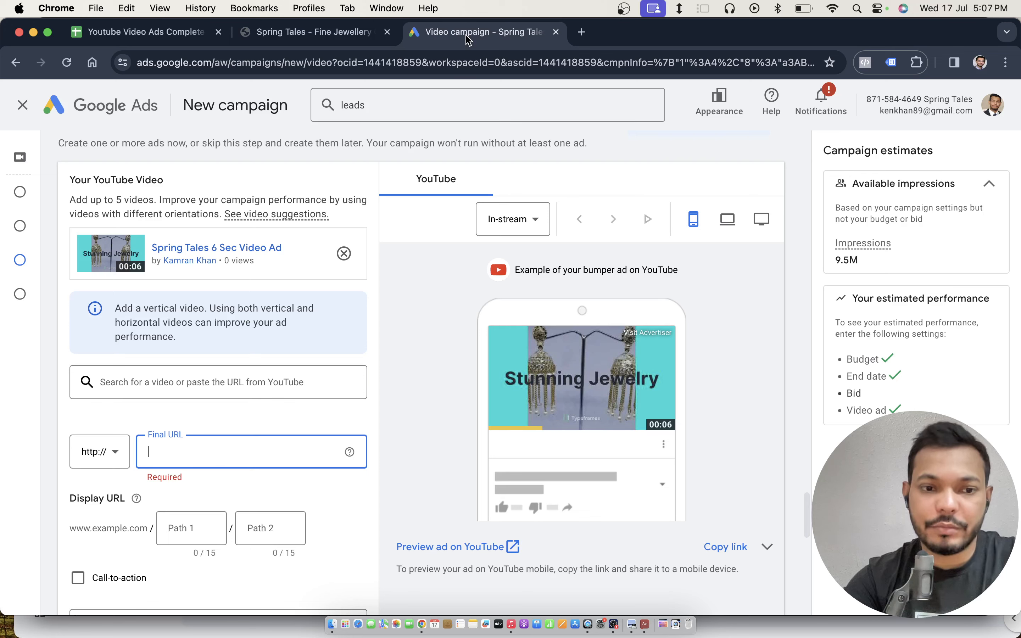
{"action": "key", "text": "super+v"}
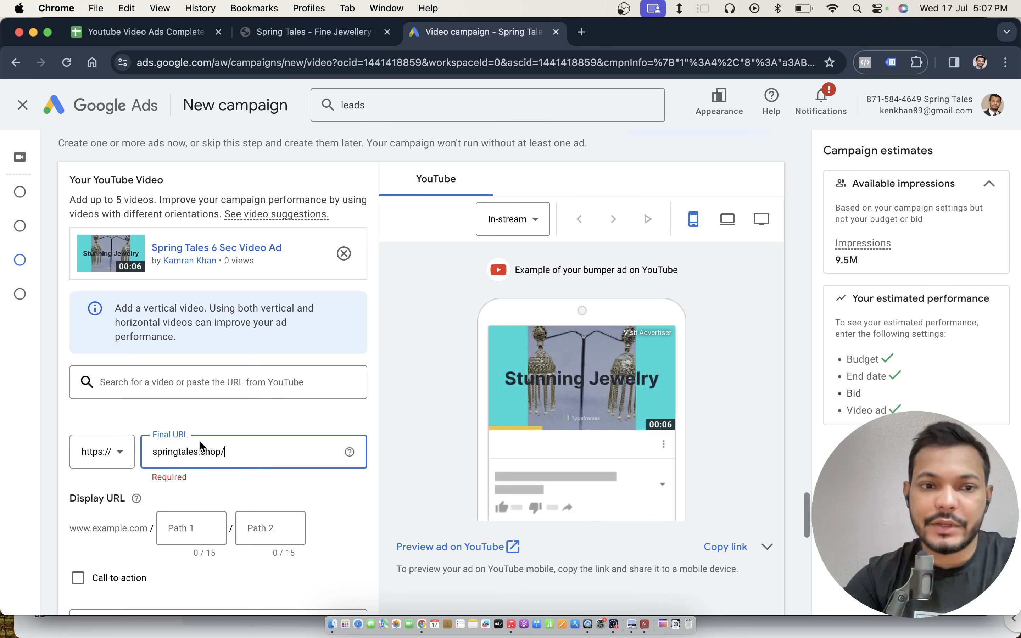
{"action": "left_click", "coordinate": [405, 444]}
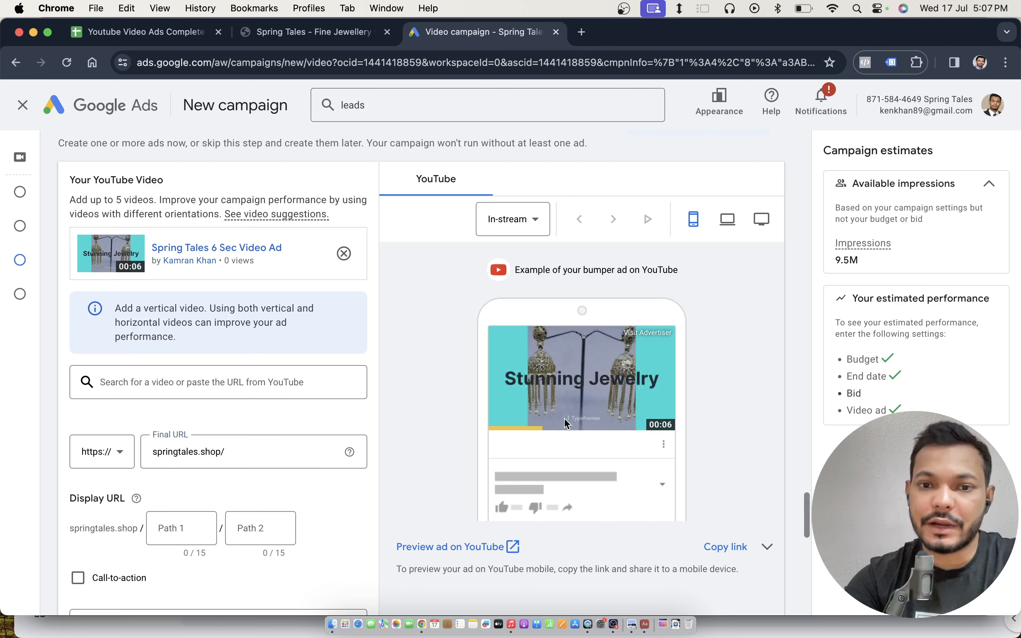
- Enable the ad's call-to-action and set it to Buy now
{"action": "scroll", "coordinate": [377, 424], "scroll_direction": "down", "scroll_amount": 5}
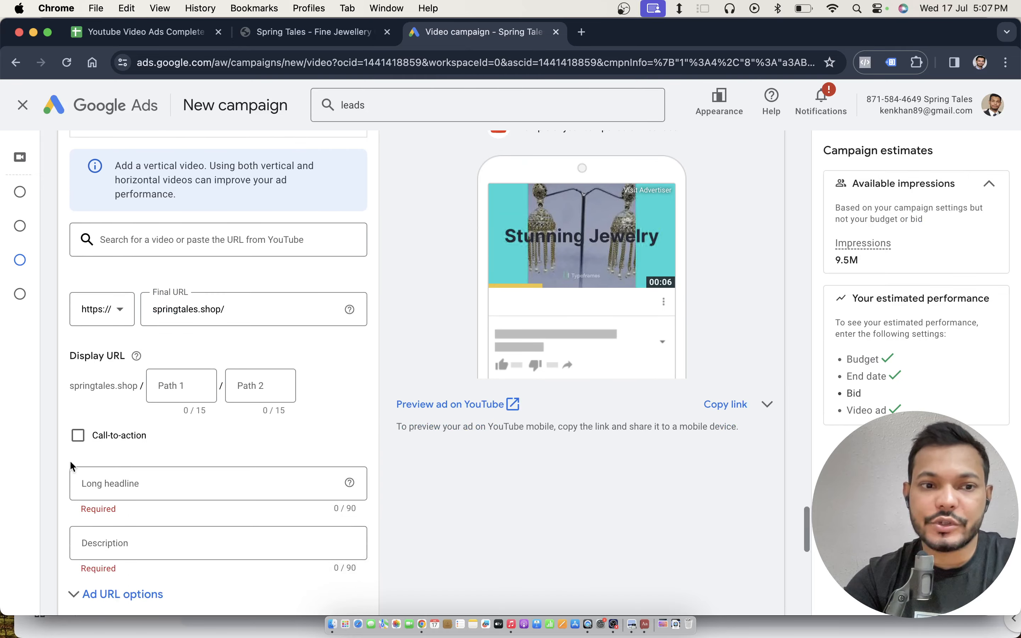
{"action": "left_click", "coordinate": [79, 439]}
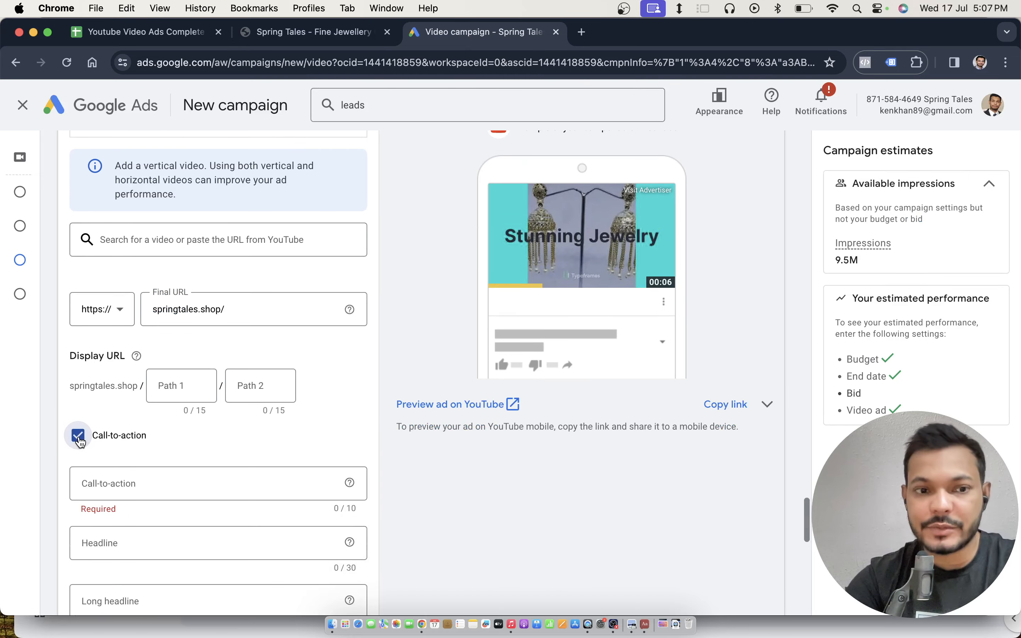
{"action": "left_click", "coordinate": [107, 476]}
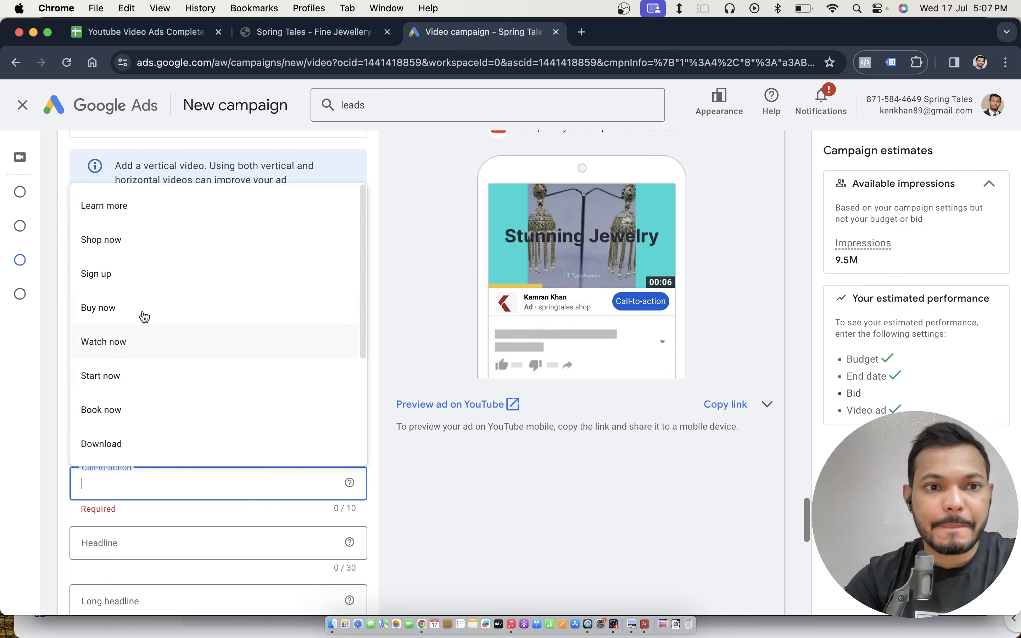
{"action": "left_click", "coordinate": [132, 310]}
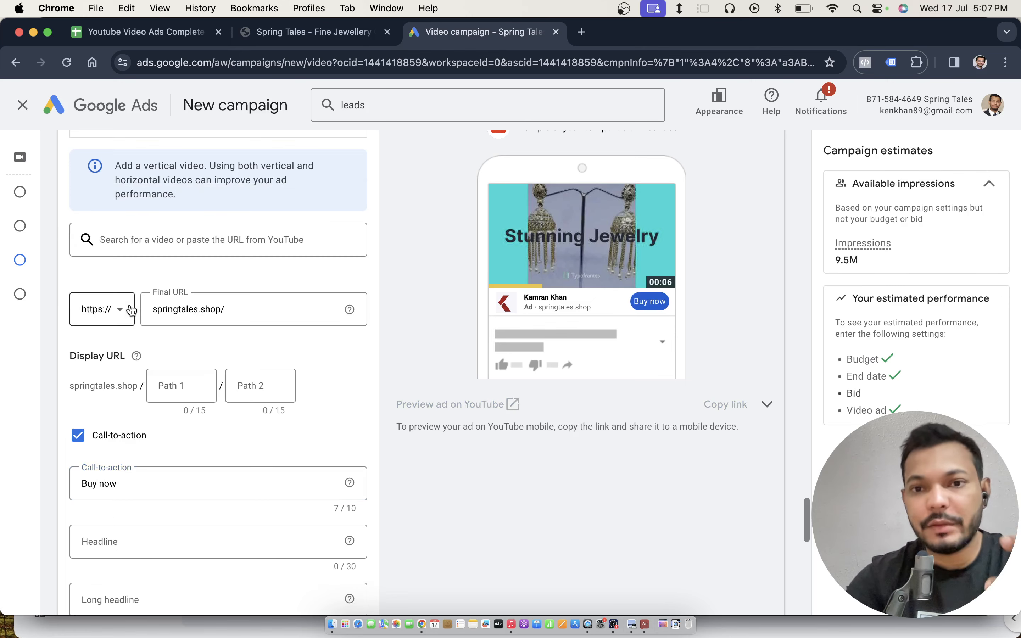
- Set the ad's headline to the suggested text "Fine Jewellery Online"
{"action": "scroll", "coordinate": [226, 376], "scroll_direction": "down", "scroll_amount": 3}
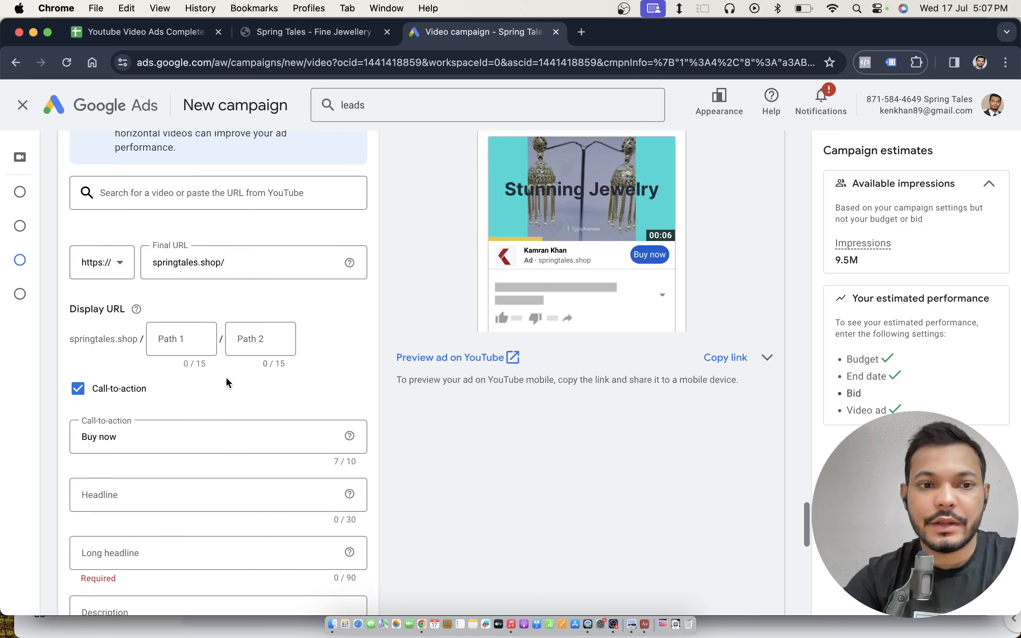
{"action": "left_click", "coordinate": [135, 417]}
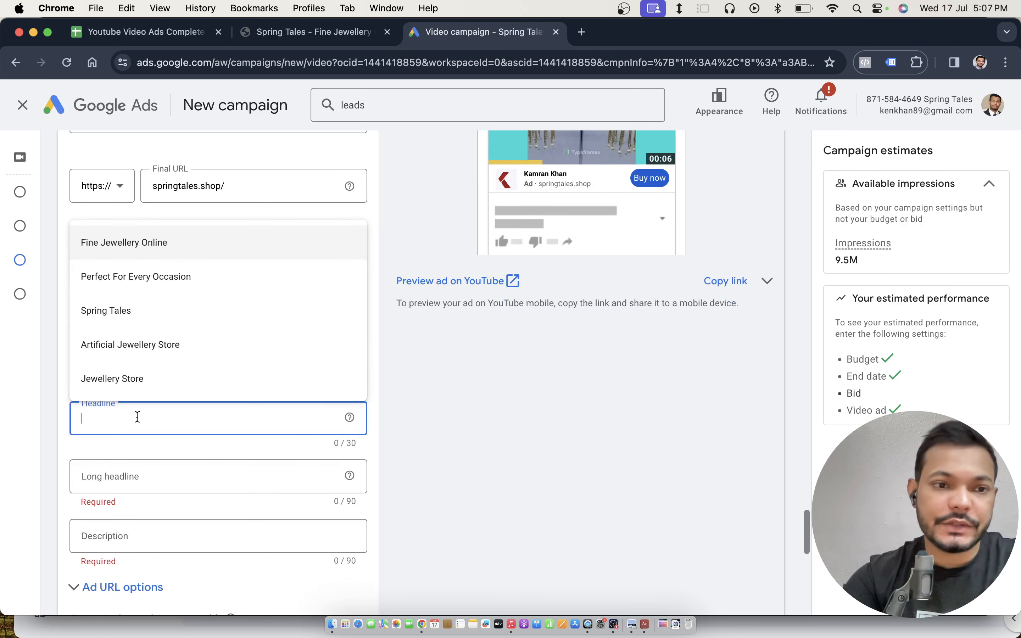
{"action": "left_click", "coordinate": [181, 250]}
- Set the long headline to "Artificial Jewellery" and the description to the suggested "Discover Our Stunning Collection Of Jewellery"
{"action": "scroll", "coordinate": [169, 354], "scroll_direction": "down", "scroll_amount": 2}
{"action": "left_click", "coordinate": [150, 364]}
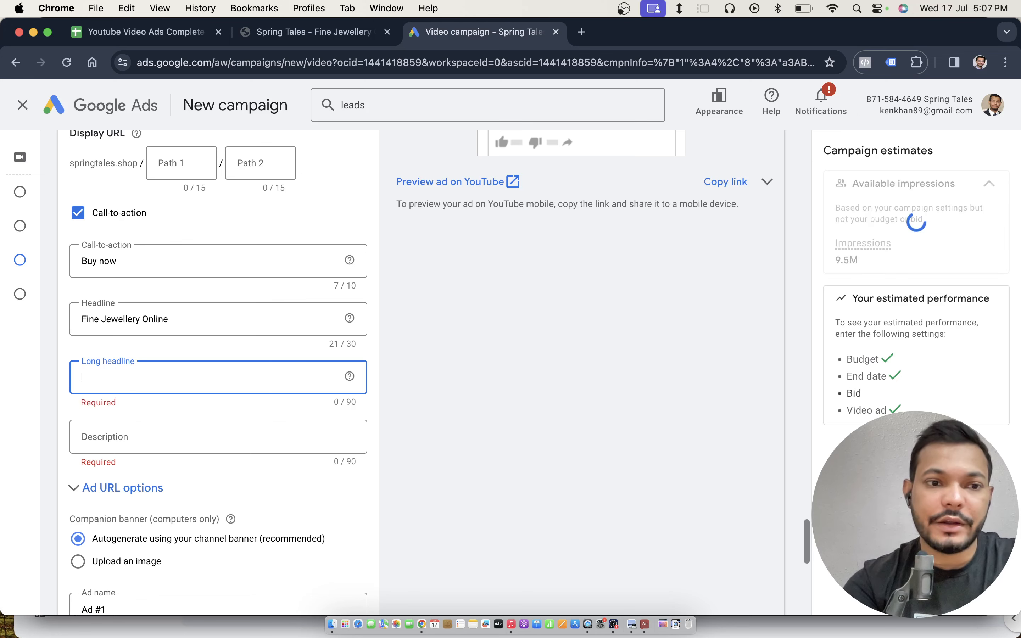
{"action": "type", "text": "Artifi"}
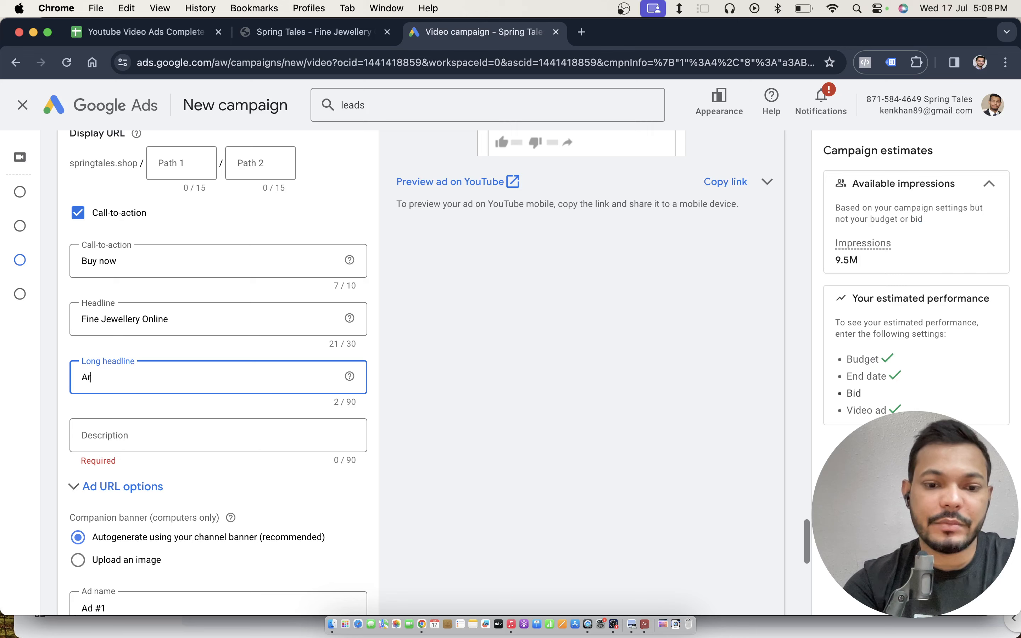
{"action": "type", "text": "cial"}
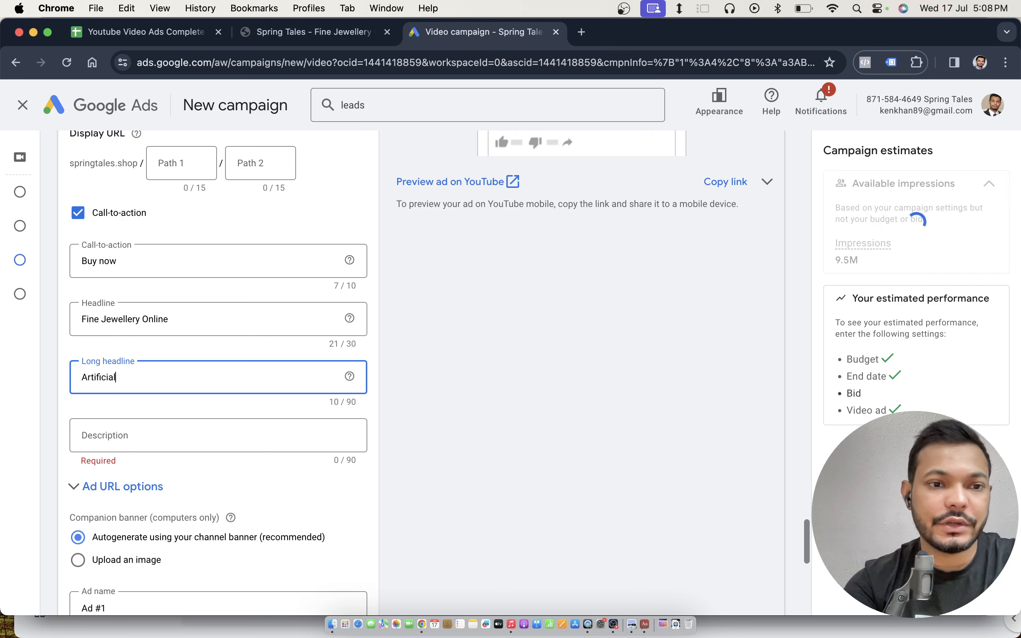
{"action": "type", "text": " Jewellery"}
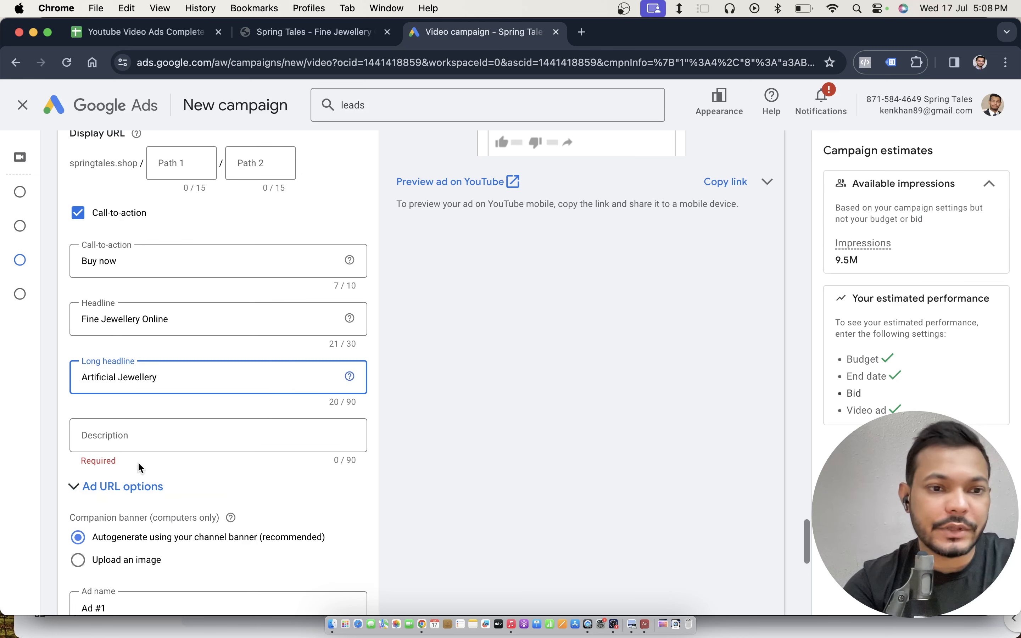
{"action": "left_click", "coordinate": [165, 433]}
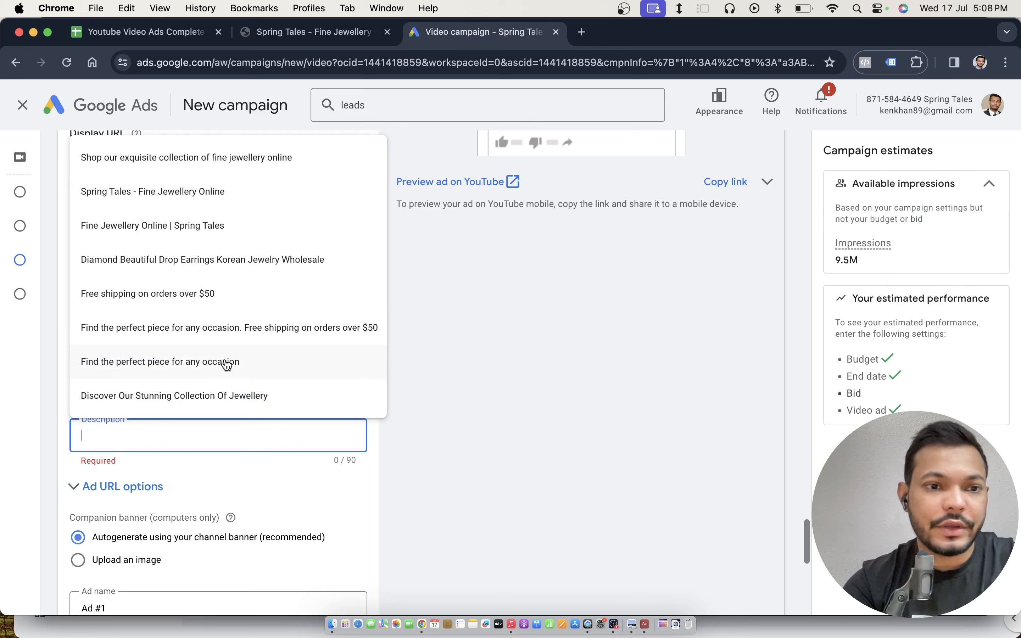
{"action": "left_click", "coordinate": [254, 396]}
- Open the Target CPM bid for editing and check the average bid planned for YouTube Bumper Ads in the spreadsheet's Media Planning sheet
{"action": "scroll", "coordinate": [256, 395], "scroll_direction": "down", "scroll_amount": 5}
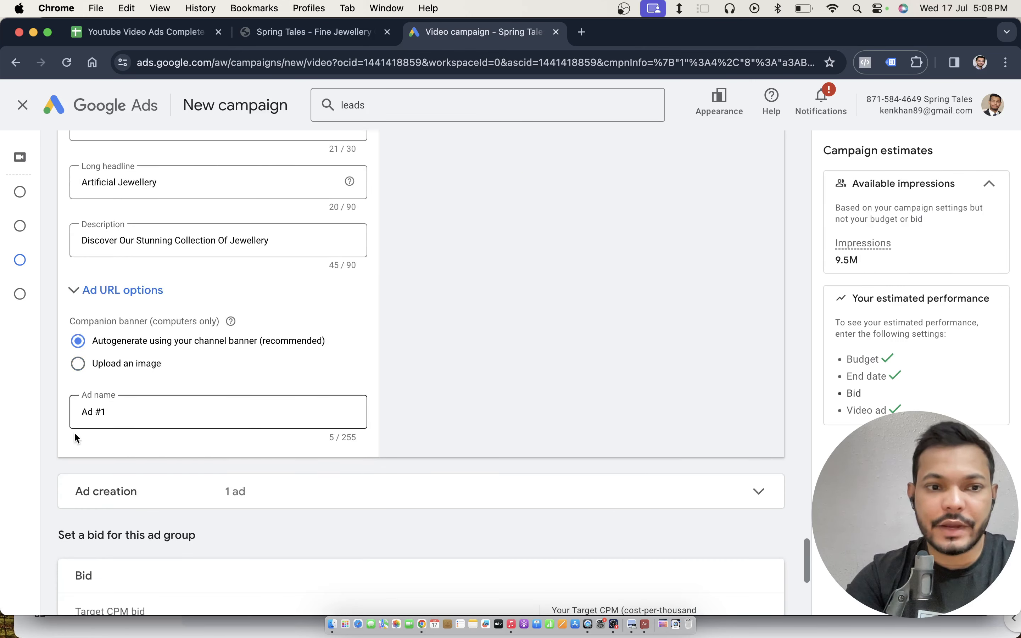
{"action": "scroll", "coordinate": [195, 386], "scroll_direction": "down", "scroll_amount": 6}
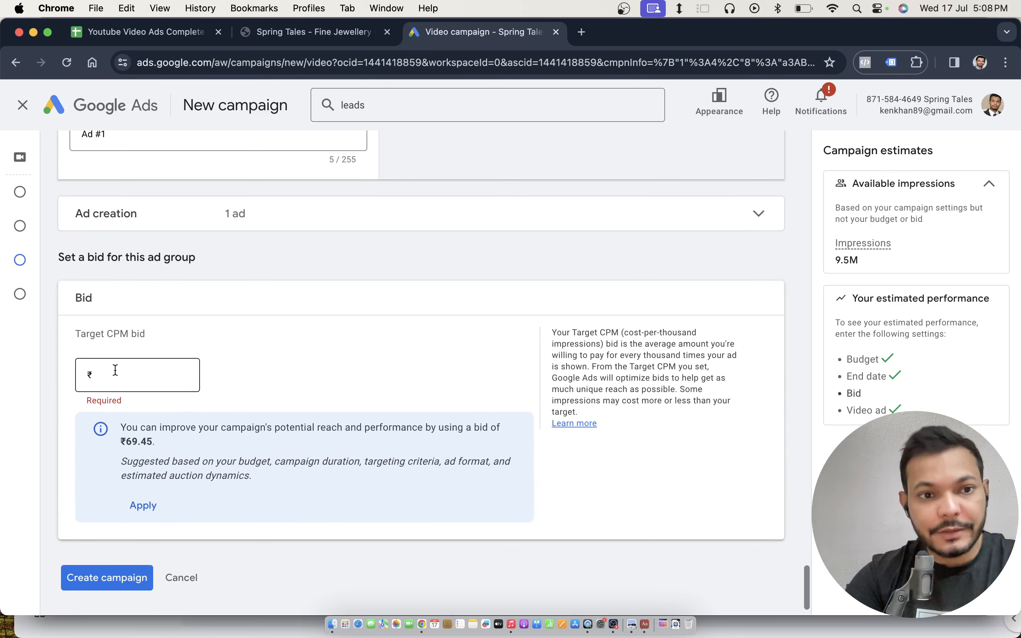
{"action": "left_click", "coordinate": [115, 370]}
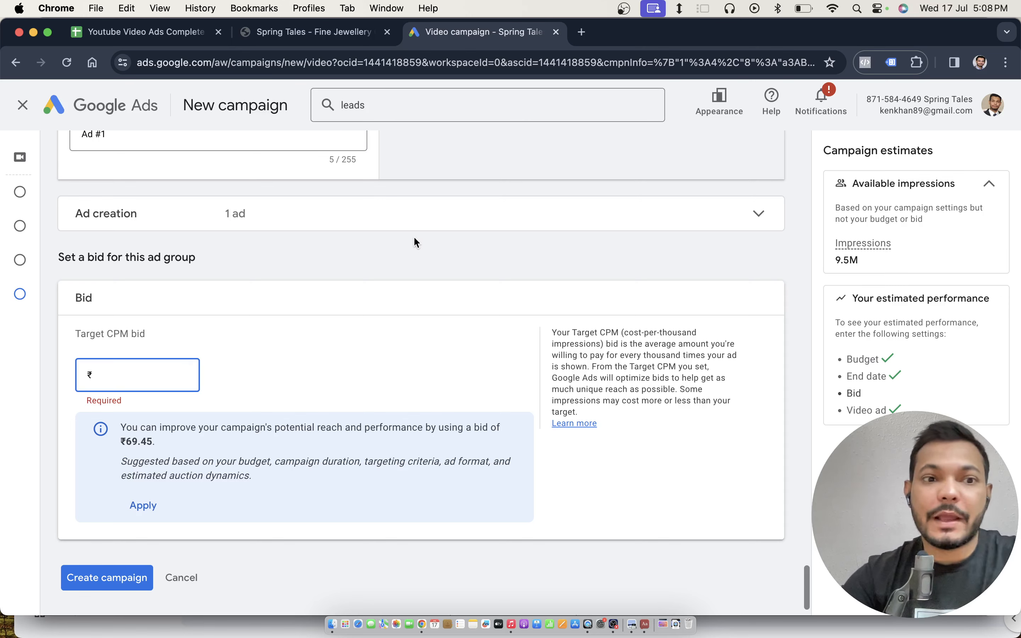
{"action": "key", "text": "ctrl+Left"}
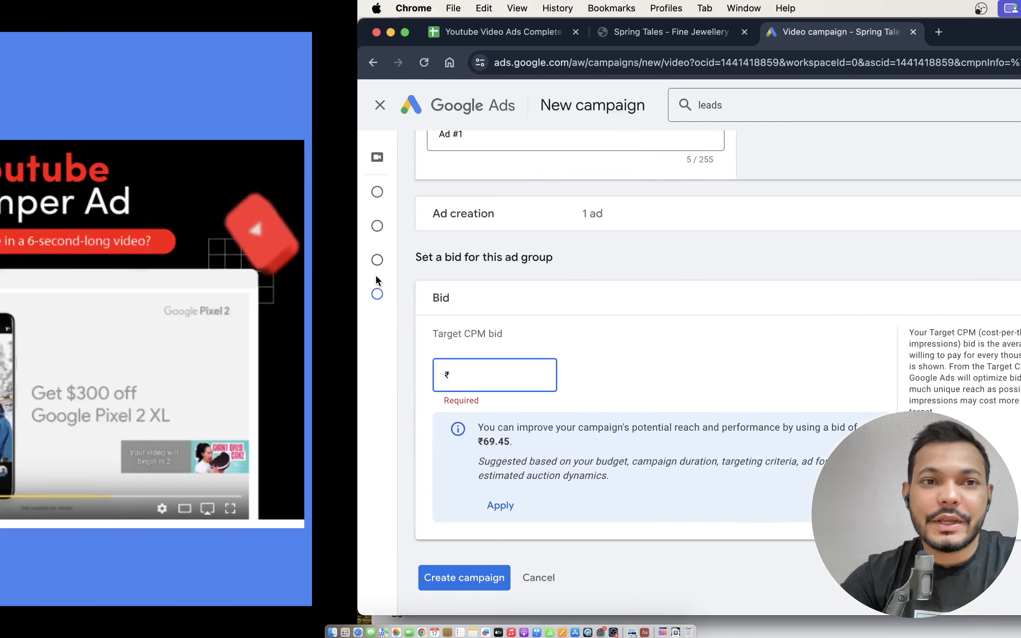
{"action": "key", "text": "ctrl+Right"}
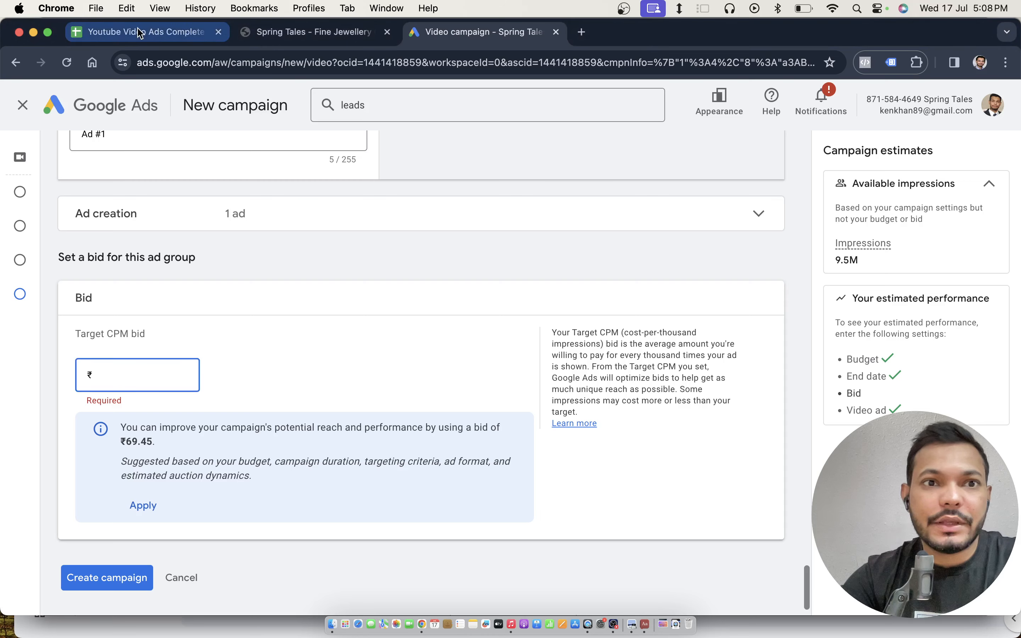
{"action": "left_click", "coordinate": [139, 33]}
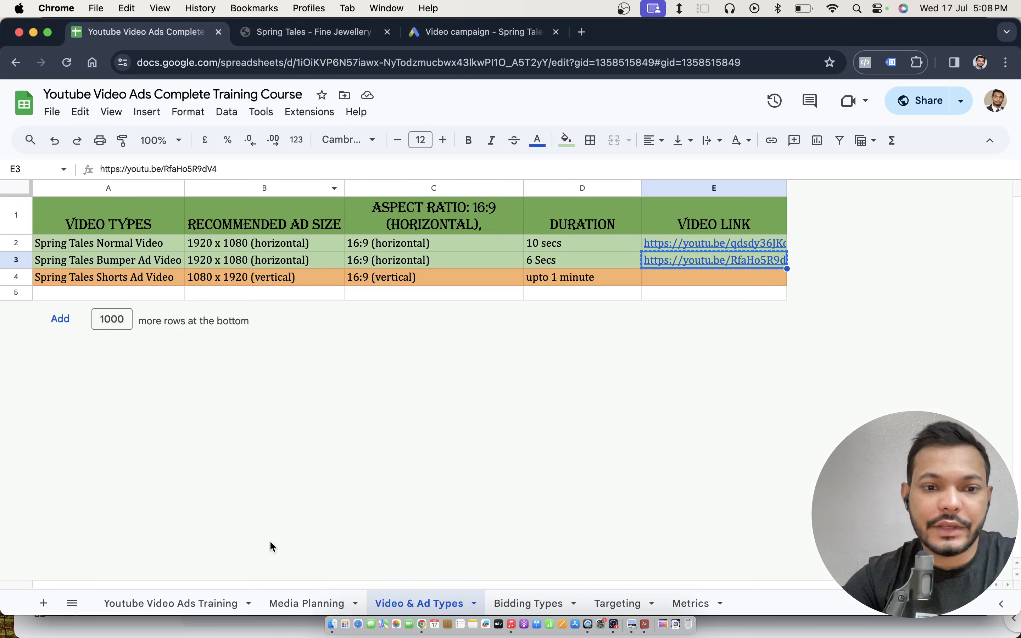
{"action": "left_click", "coordinate": [307, 604]}
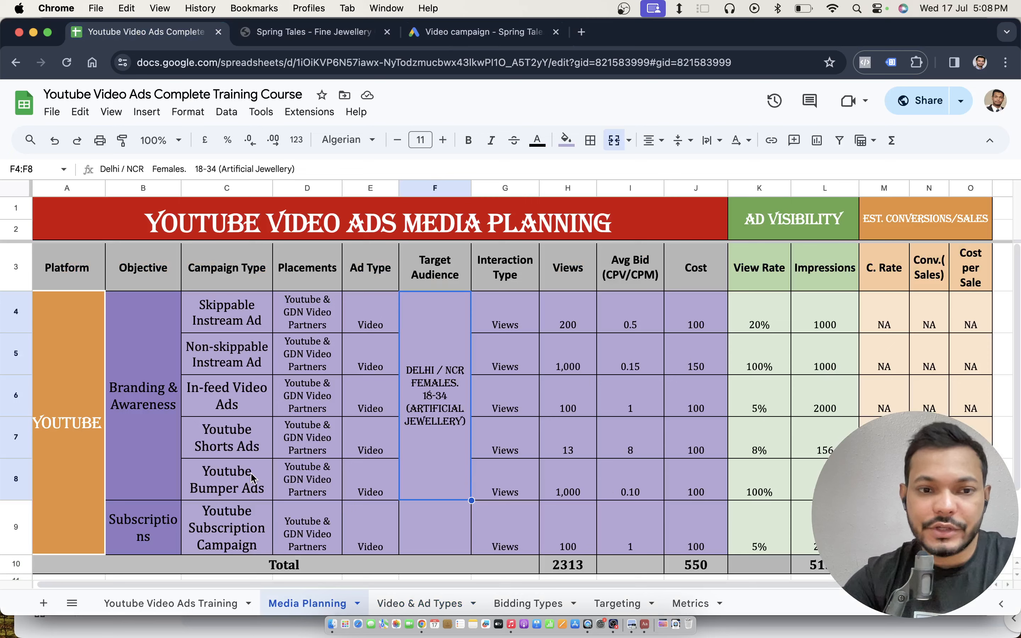
{"action": "key", "text": "Right"}
{"action": "key", "text": "Right"}
{"action": "key", "text": "Right"}
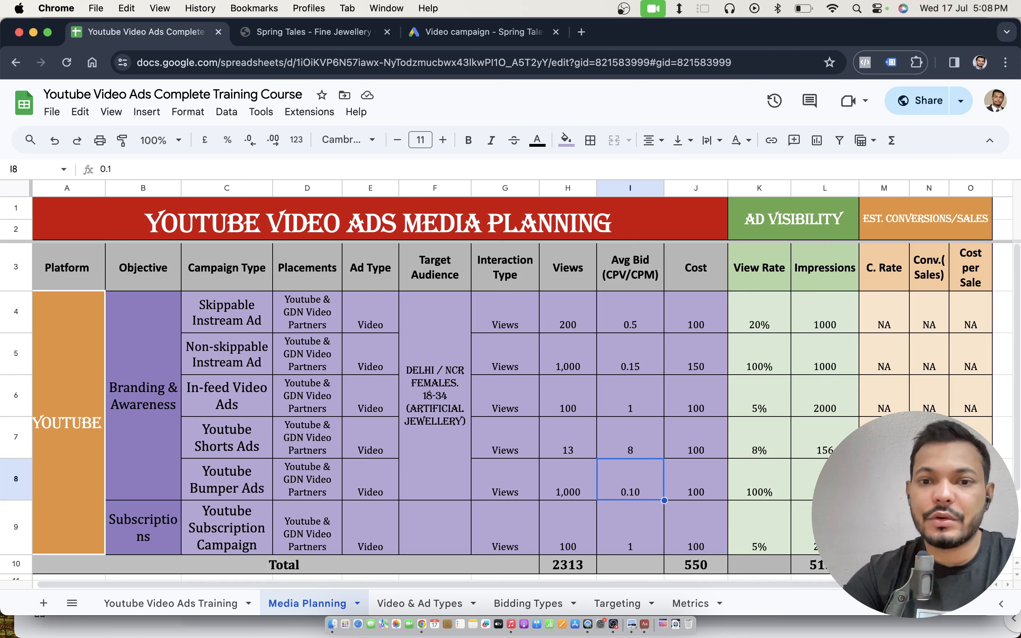
- Back in Google Ads, set the ad group's Target CPM bid to ₹100 and create the campaign
{"action": "left_click", "coordinate": [469, 32]}
{"action": "type", "text": "1"}
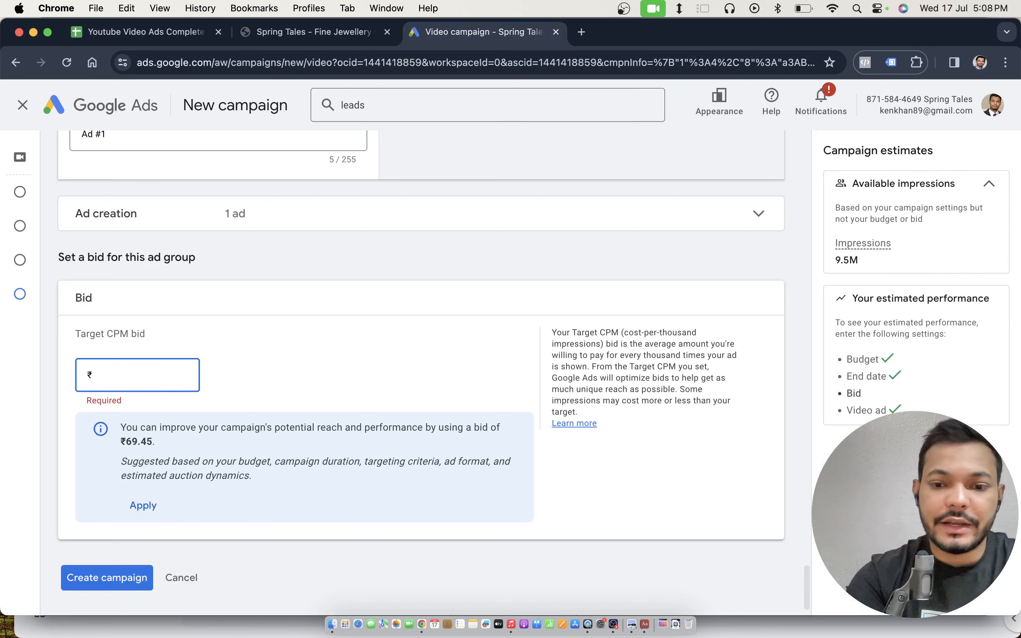
{"action": "type", "text": "00"}
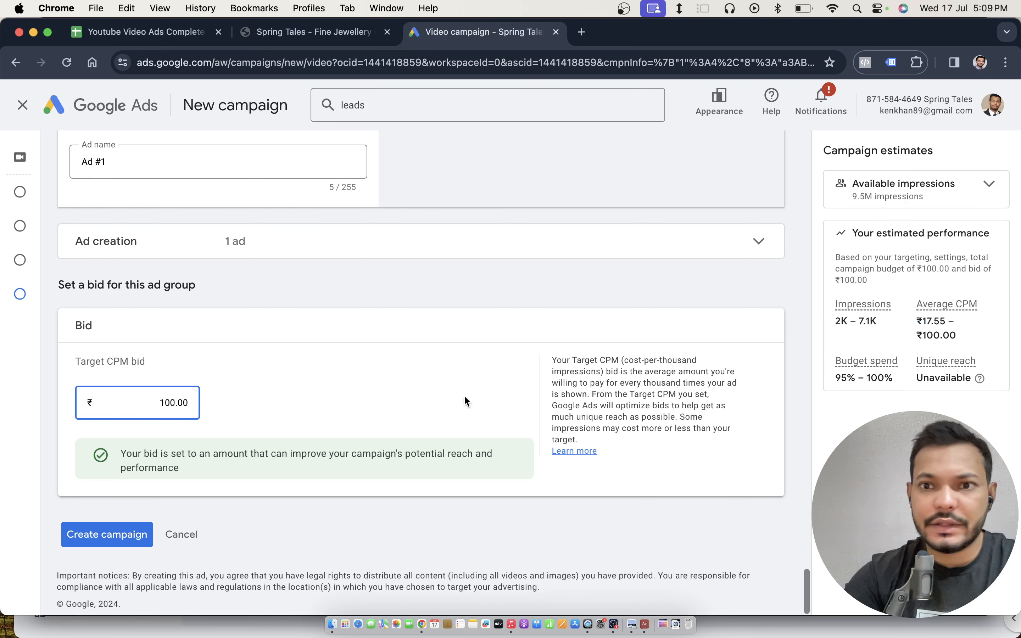
{"action": "left_click", "coordinate": [137, 536]}
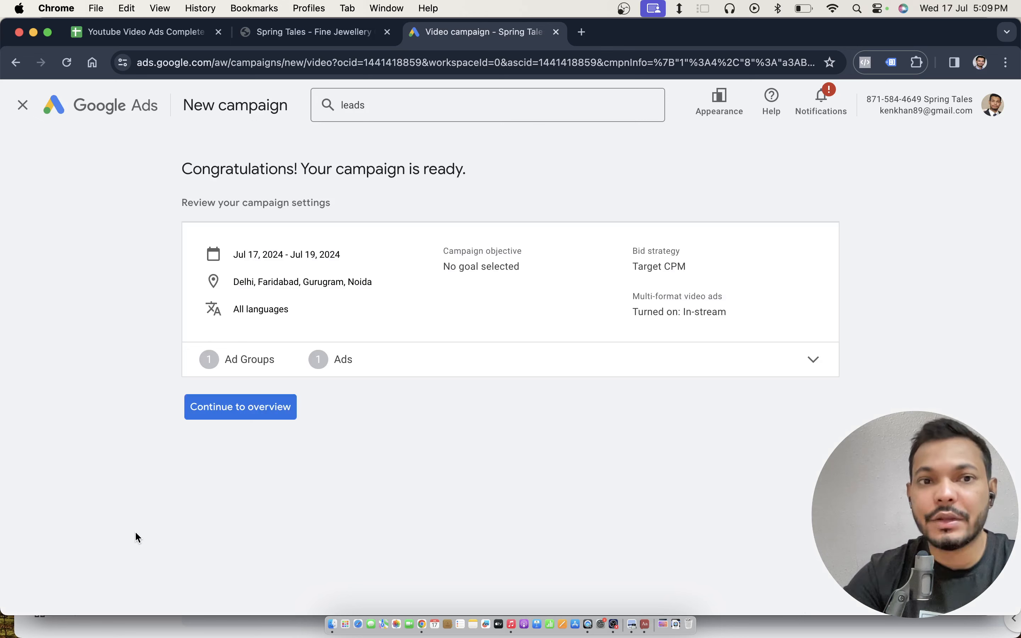
- Switch to the Google Sheets spreadsheet to review the YouTube Bumper Ads row of the media plan
{"action": "left_click", "coordinate": [142, 46]}
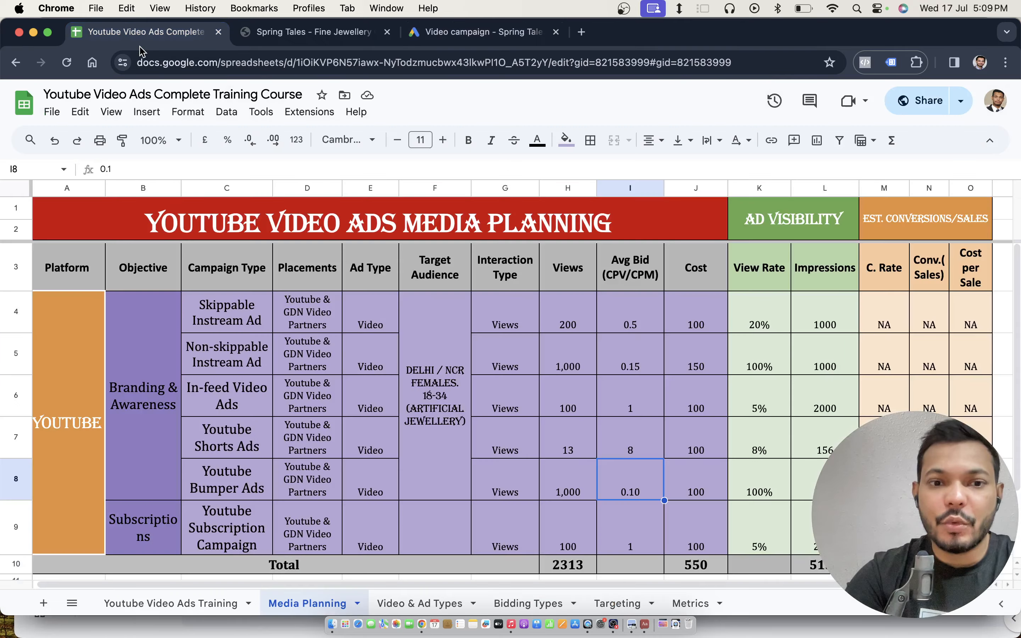